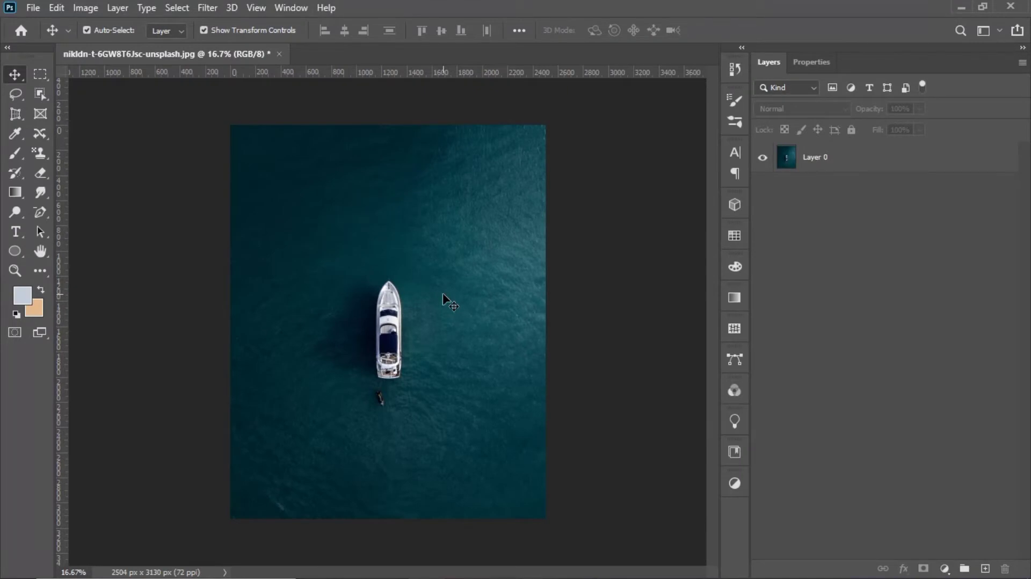
{"action": "left_click", "coordinate": [424, 239]}
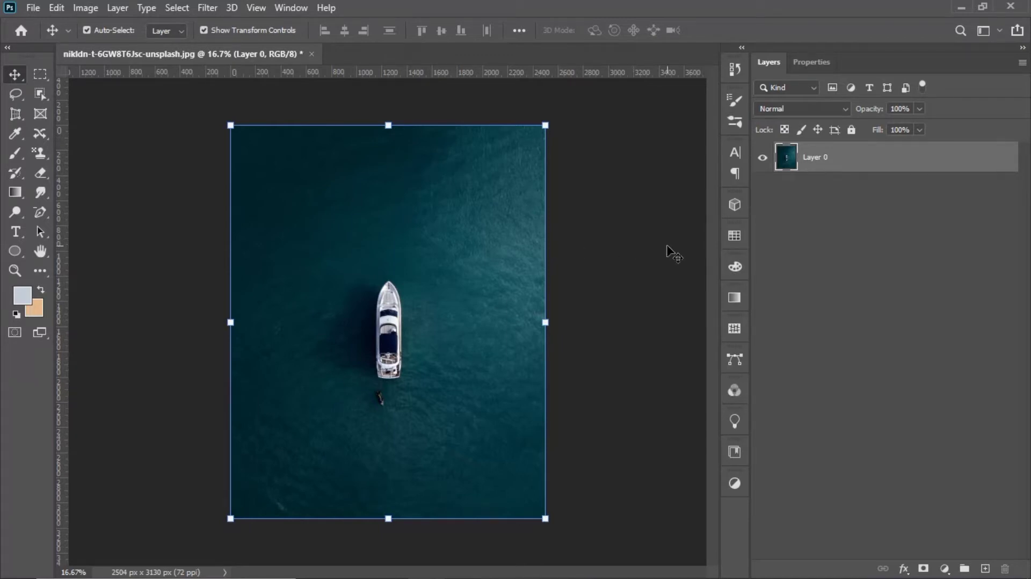
{"action": "left_click", "coordinate": [815, 236]}
{"action": "left_click", "coordinate": [465, 225]}
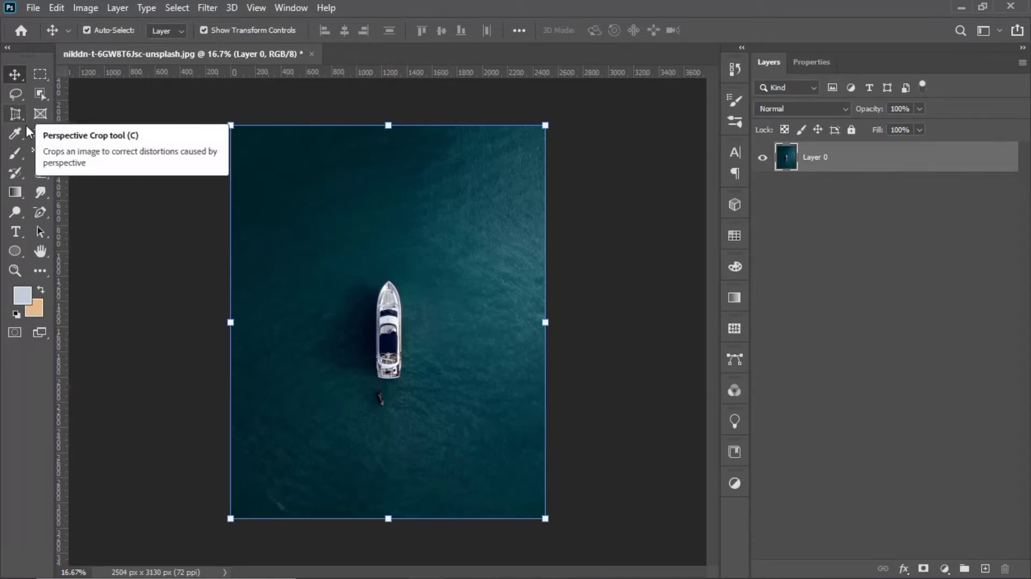
{"action": "left_click", "coordinate": [910, 259]}
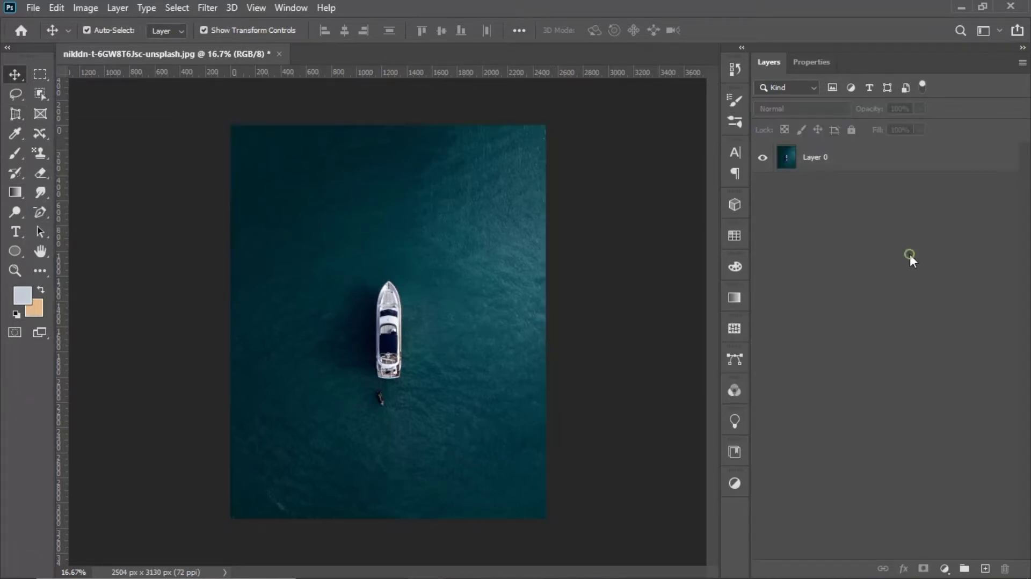
{"action": "left_click", "coordinate": [369, 320]}
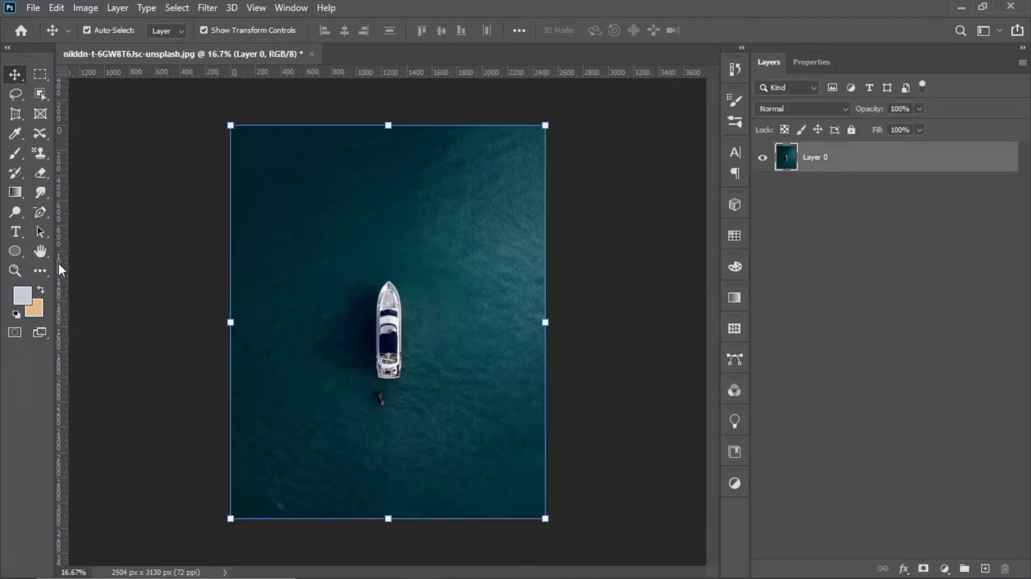
Step: Choose the Clone Stamp tool, set its brush size to 259 px and target Layer 0
{"action": "left_click_drag", "start_coordinate": [39, 146], "coordinate": [67, 152]}
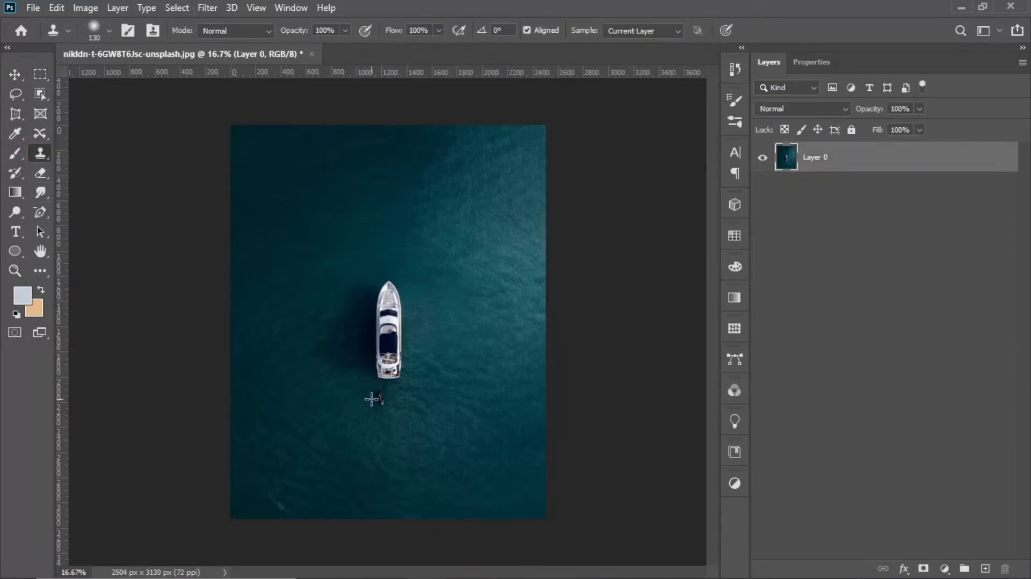
{"action": "scroll", "coordinate": [370, 407], "scroll_direction": "up", "scroll_amount": 2}
{"action": "scroll", "coordinate": [427, 404], "scroll_direction": "up", "scroll_amount": 4}
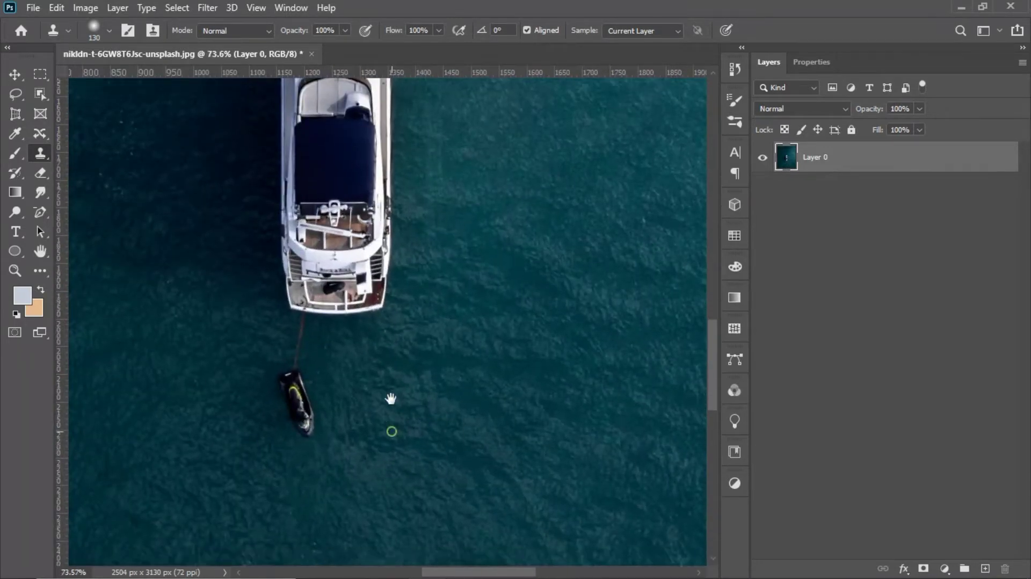
{"action": "mouse_move", "coordinate": [390, 424]}
{"action": "left_mouse_down"}
{"action": "mouse_move", "coordinate": [379, 257]}
{"action": "mouse_move", "coordinate": [510, 287]}
{"action": "left_mouse_up"}
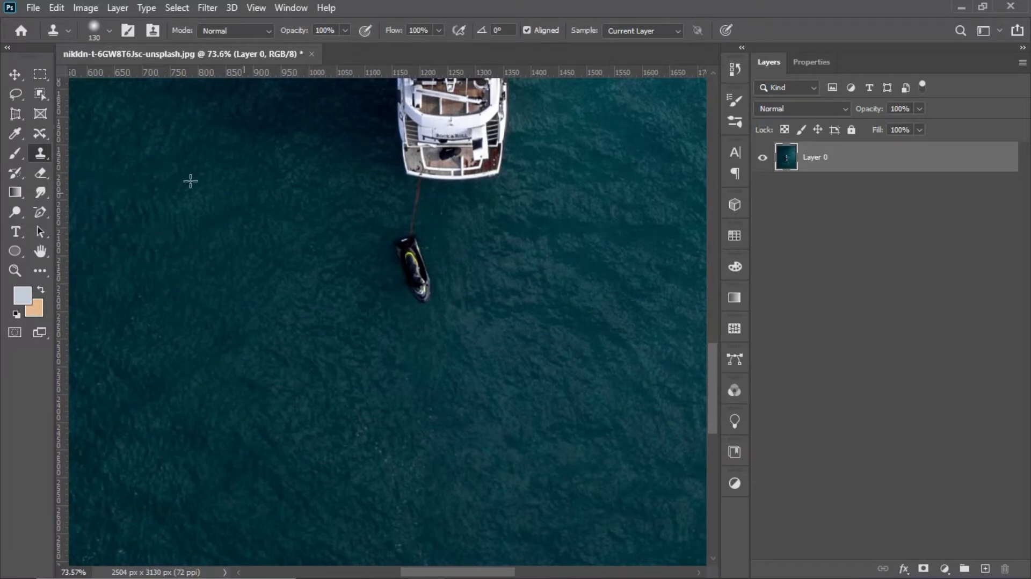
{"action": "left_click", "coordinate": [110, 31]}
{"action": "left_click_drag", "start_coordinate": [136, 74], "coordinate": [155, 76]}
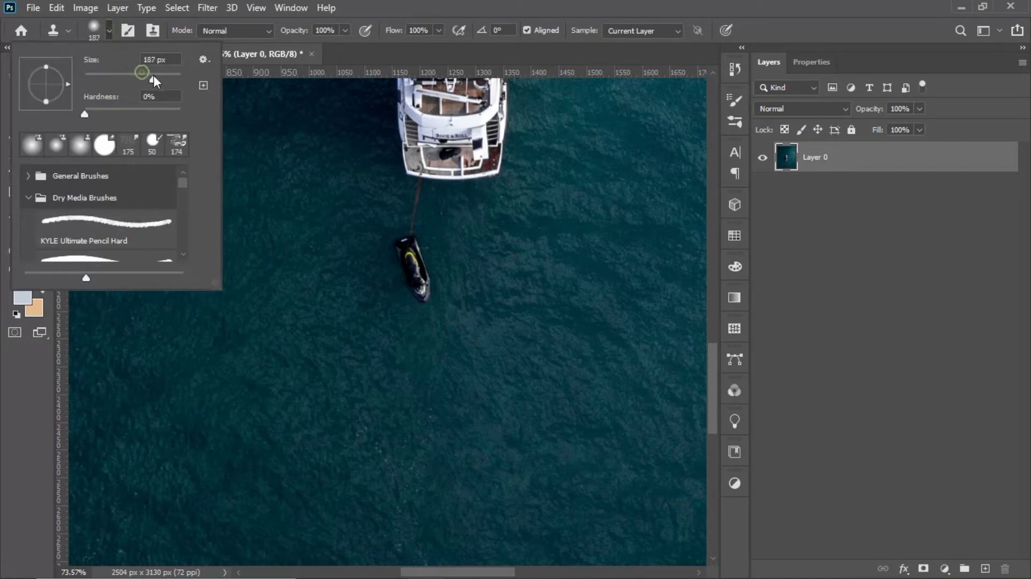
{"action": "left_click", "coordinate": [861, 321]}
{"action": "right_click", "coordinate": [42, 155]}
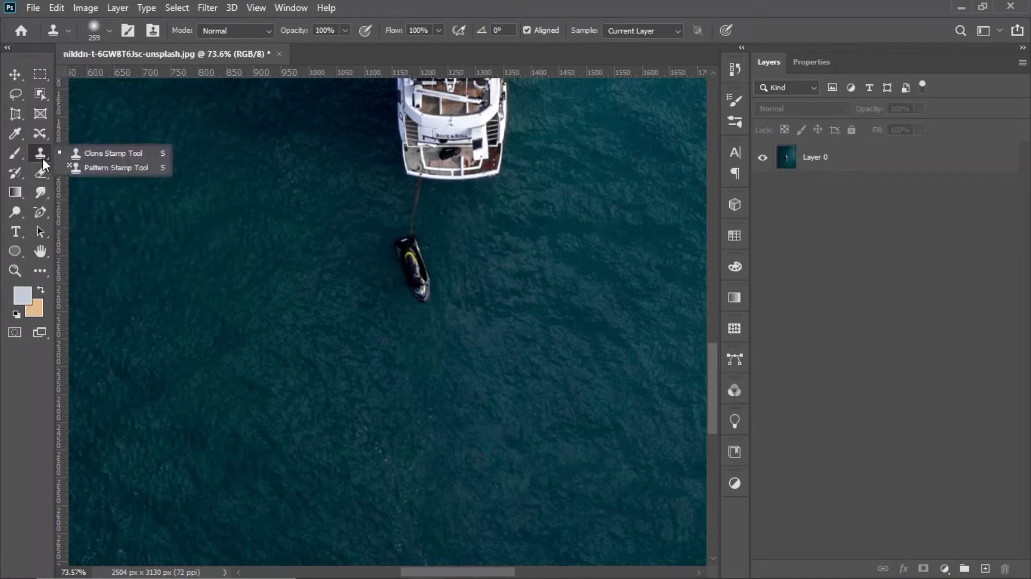
{"action": "left_click", "coordinate": [78, 154]}
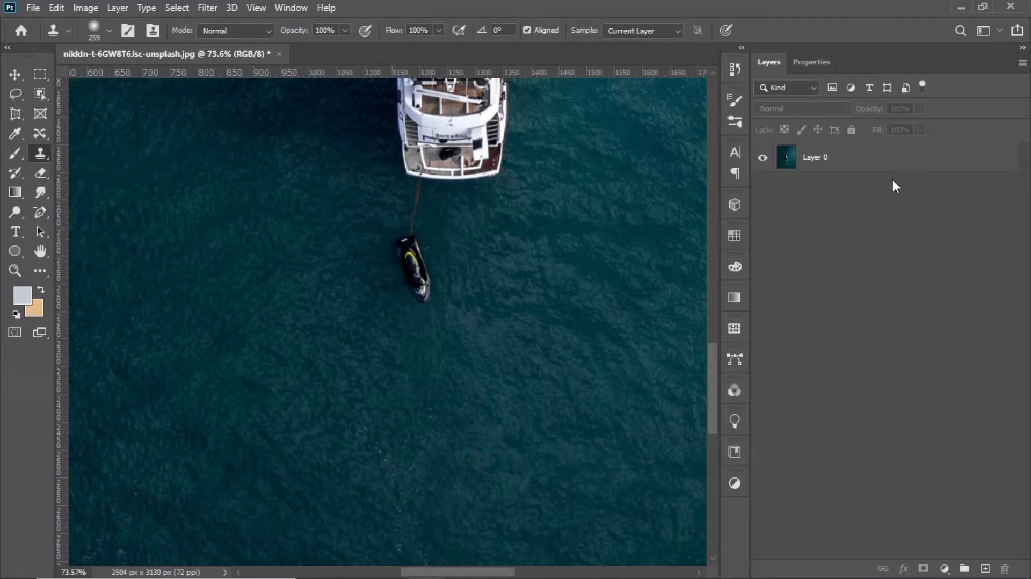
{"action": "left_click", "coordinate": [875, 162]}
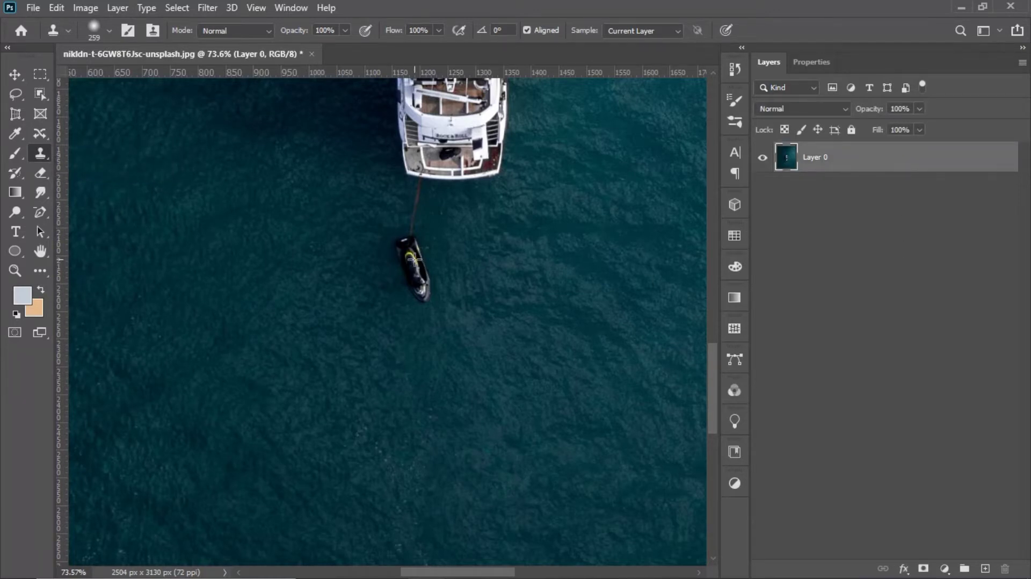
Step: Try to clone the jet ski onto the water diagonally below the original, and undo the trial stamp
{"action": "left_click", "coordinate": [557, 303]}
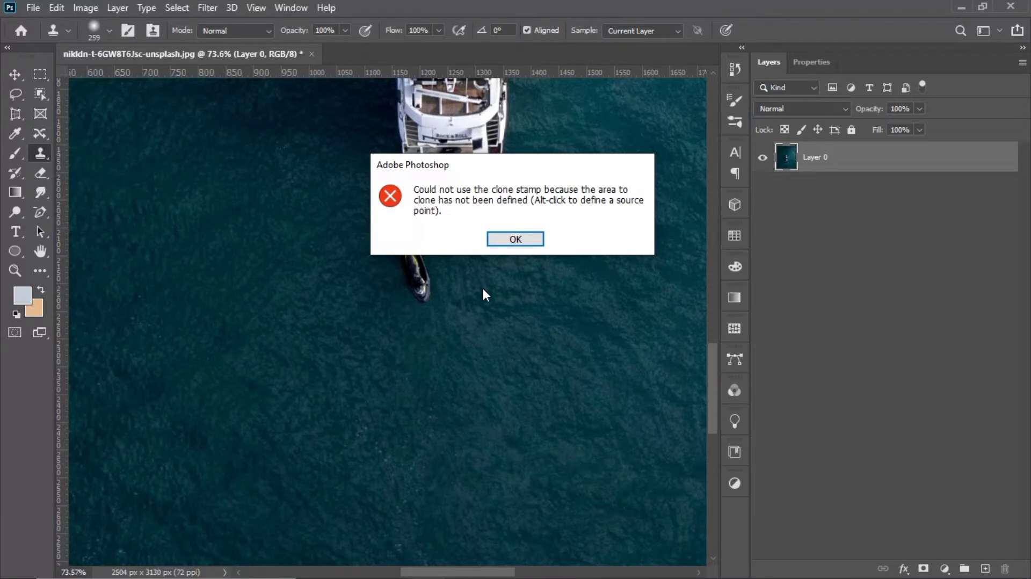
{"action": "left_click", "coordinate": [515, 238]}
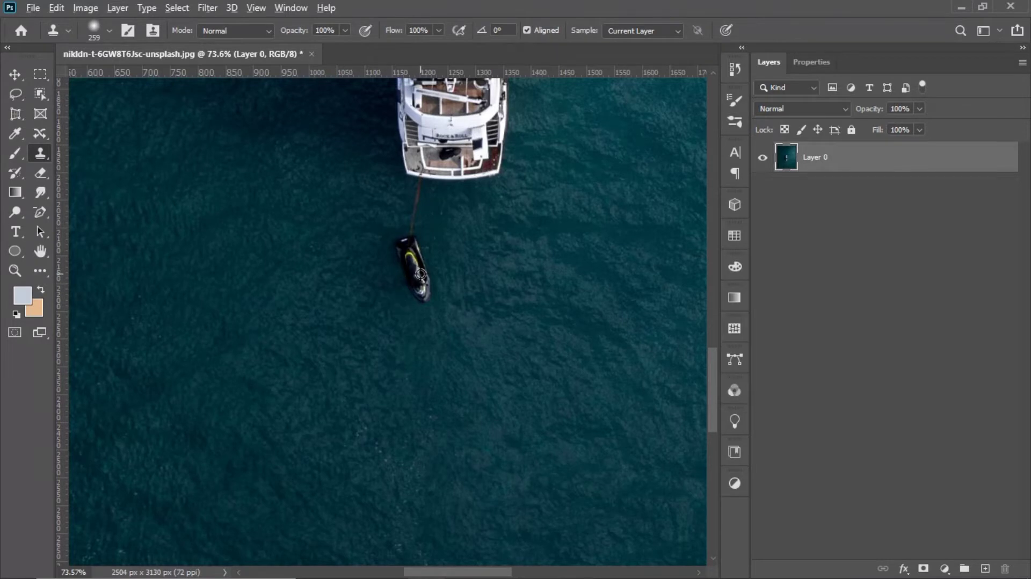
{"action": "scroll", "coordinate": [420, 274], "scroll_direction": "up", "scroll_amount": 5}
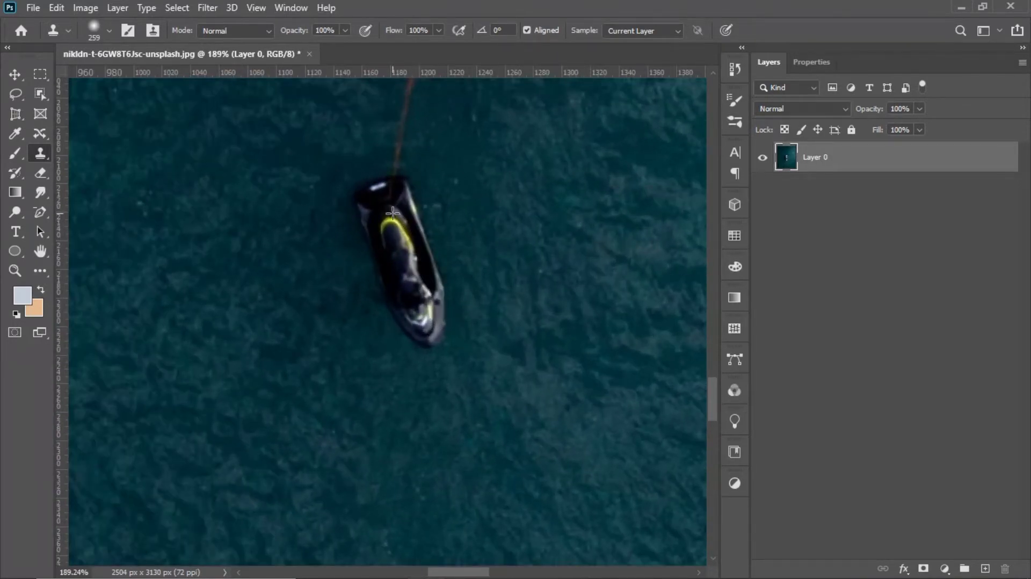
{"action": "left_click", "coordinate": [392, 213]}
{"action": "left_click", "coordinate": [492, 242]}
{"action": "left_click", "coordinate": [404, 244], "text": "alt"}
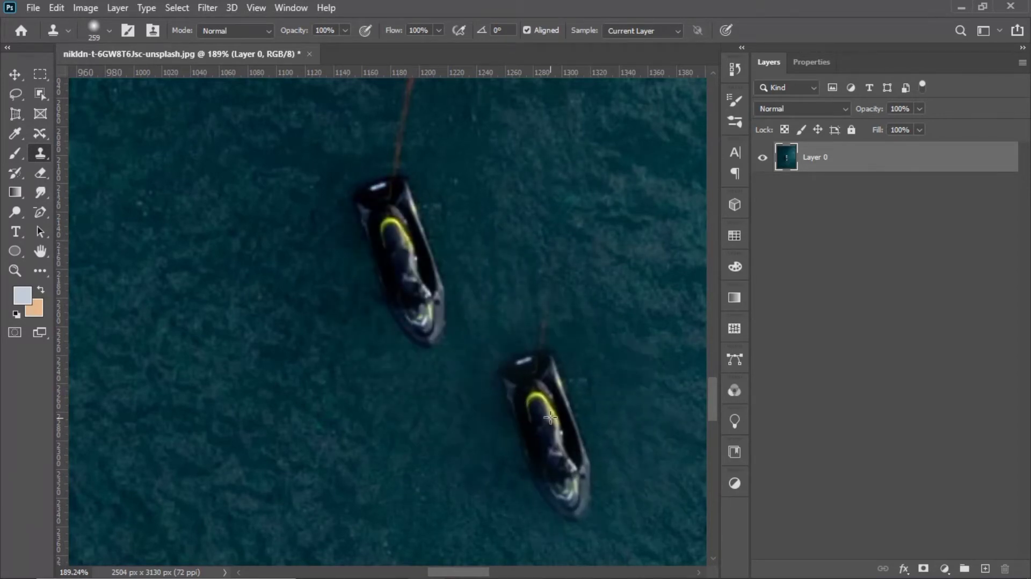
{"action": "left_click", "coordinate": [532, 411]}
{"action": "key", "text": "ctrl+z"}
Step: Clone the jet ski onto the open water about 400 px to the left of the original
{"action": "scroll", "coordinate": [531, 411], "scroll_direction": "down", "scroll_amount": 5}
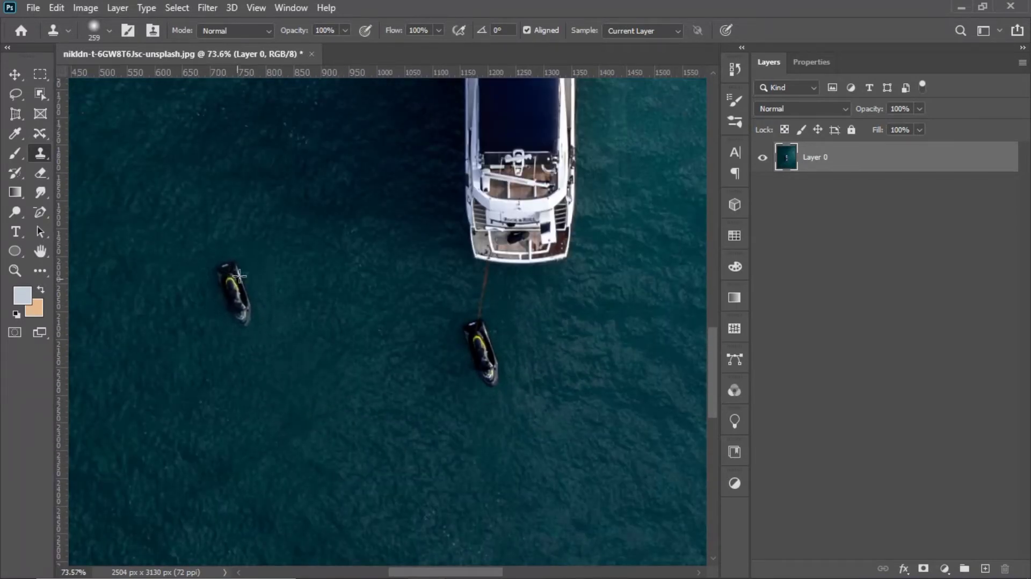
{"action": "left_click", "coordinate": [267, 381]}
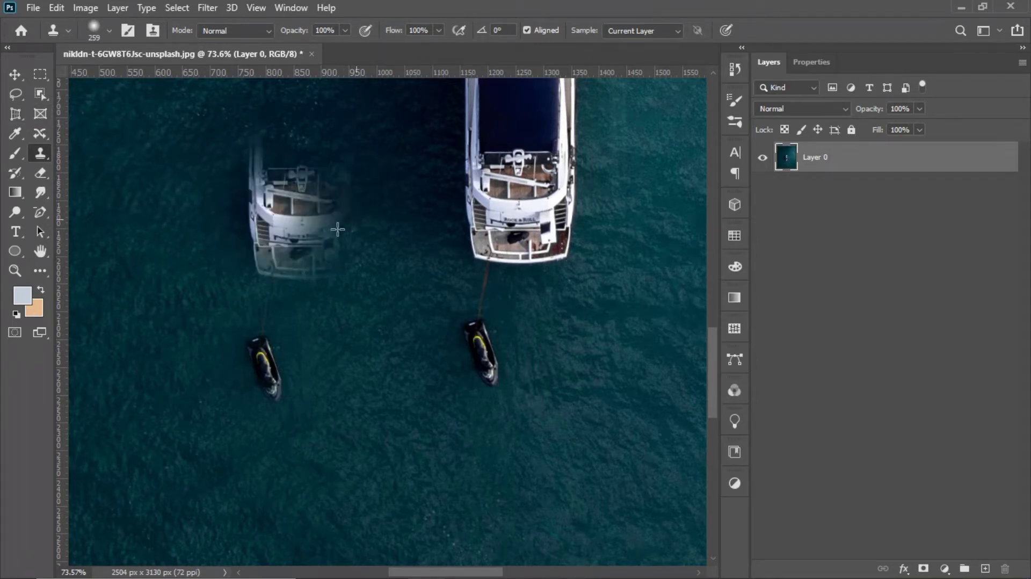
{"action": "left_click", "coordinate": [476, 188], "text": "alt"}
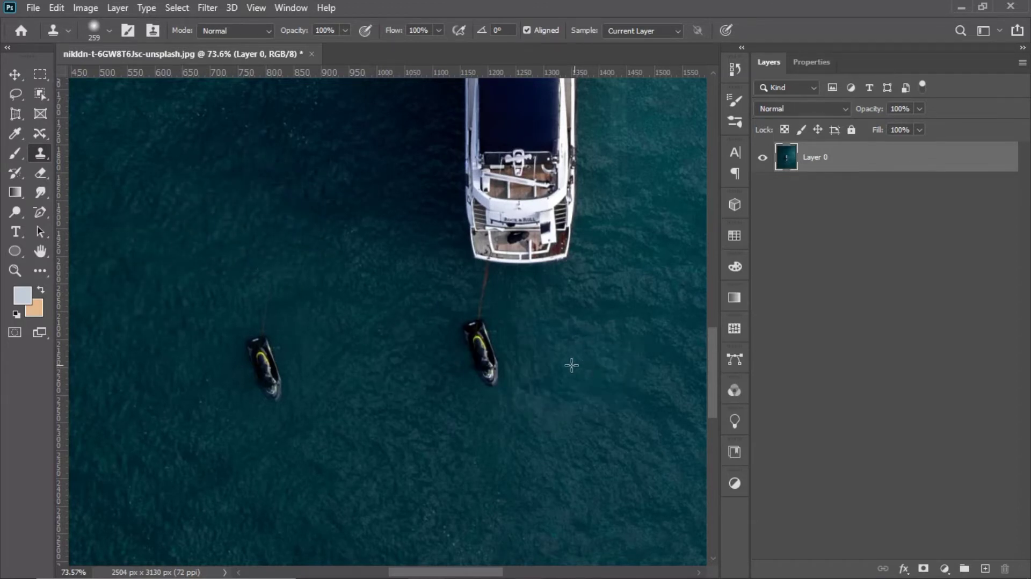
{"action": "scroll", "coordinate": [607, 369], "scroll_direction": "down", "scroll_amount": 3}
{"action": "left_click", "coordinate": [833, 329]}
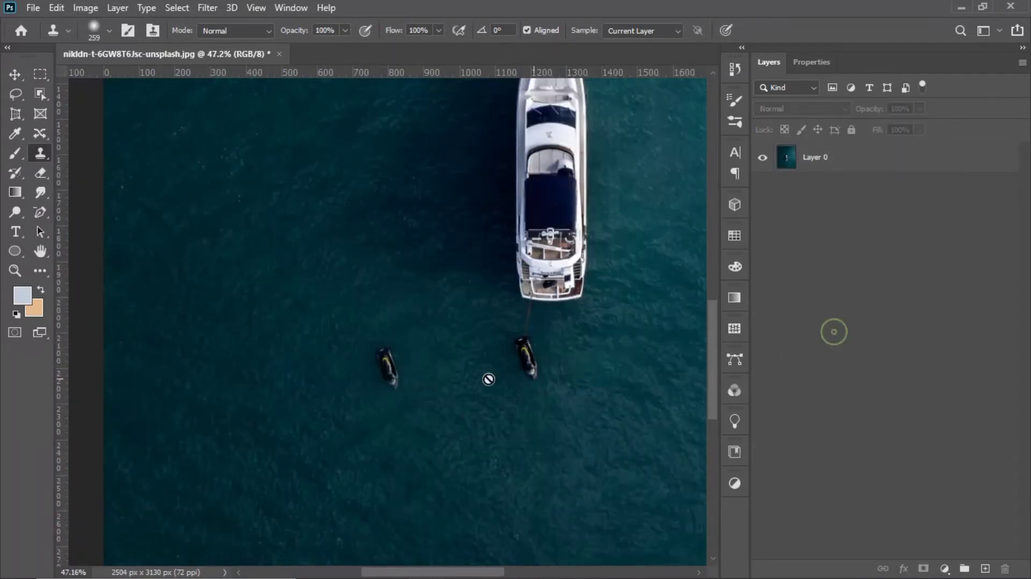
{"action": "left_click", "coordinate": [15, 74]}
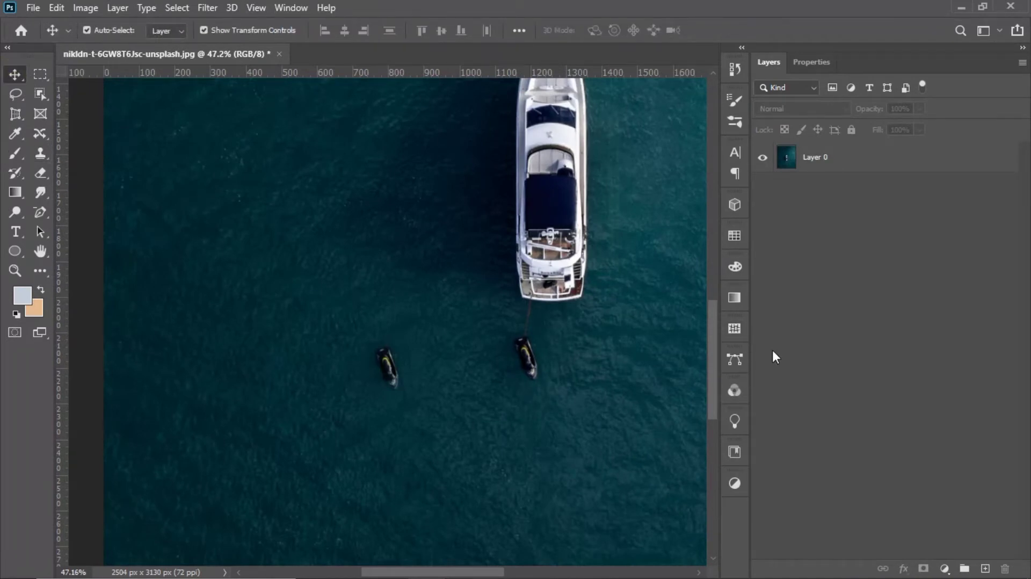
{"action": "scroll", "coordinate": [526, 370], "scroll_direction": "up", "scroll_amount": 5}
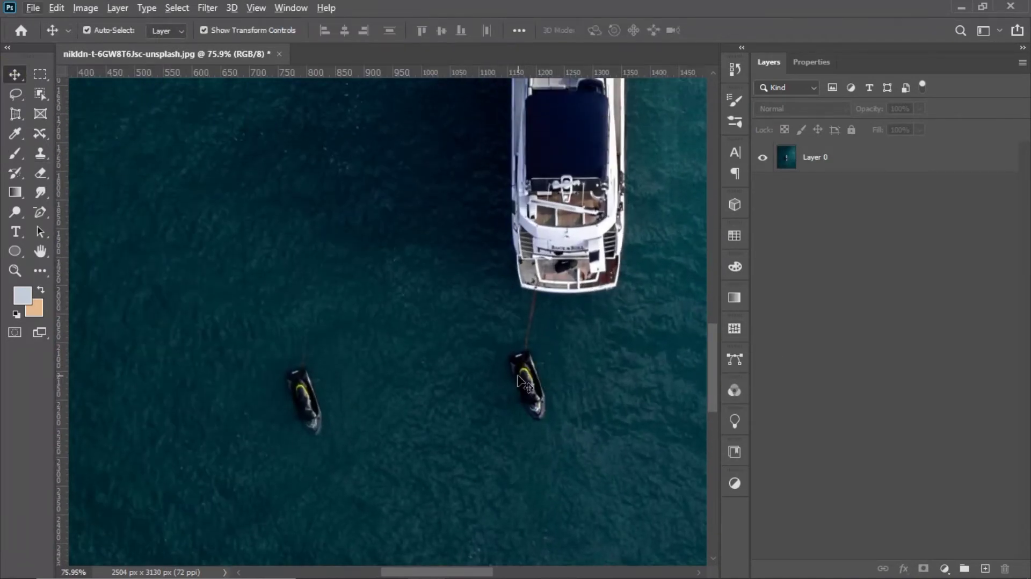
{"action": "scroll", "coordinate": [525, 384], "scroll_direction": "up", "scroll_amount": 3}
Step: Use the Clone Stamp on Layer 0 to add a second jet ski copy midway between the first copy and the original
{"action": "left_click", "coordinate": [44, 158]}
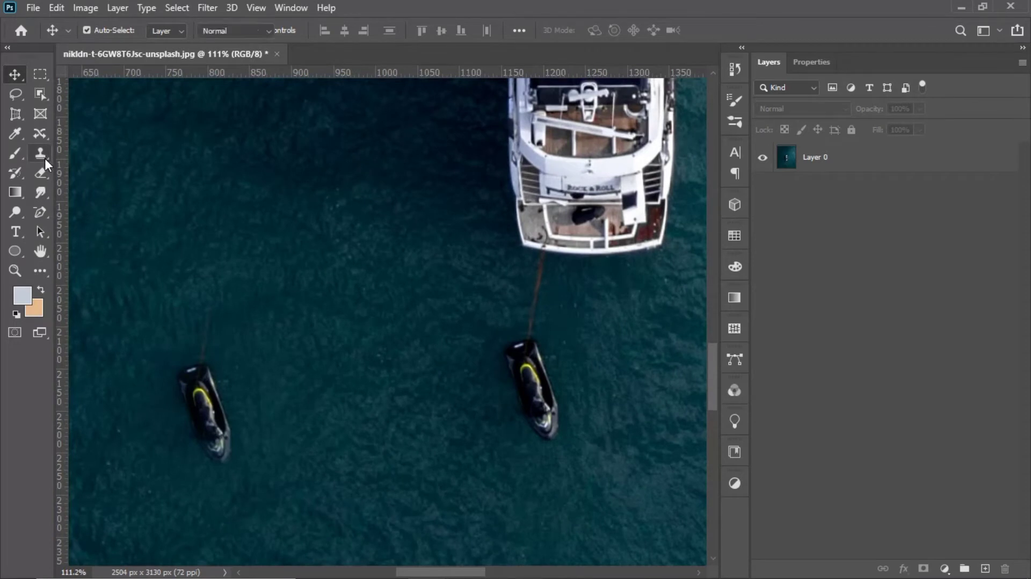
{"action": "left_click", "coordinate": [533, 381]}
{"action": "key", "text": "ctrl+z"}
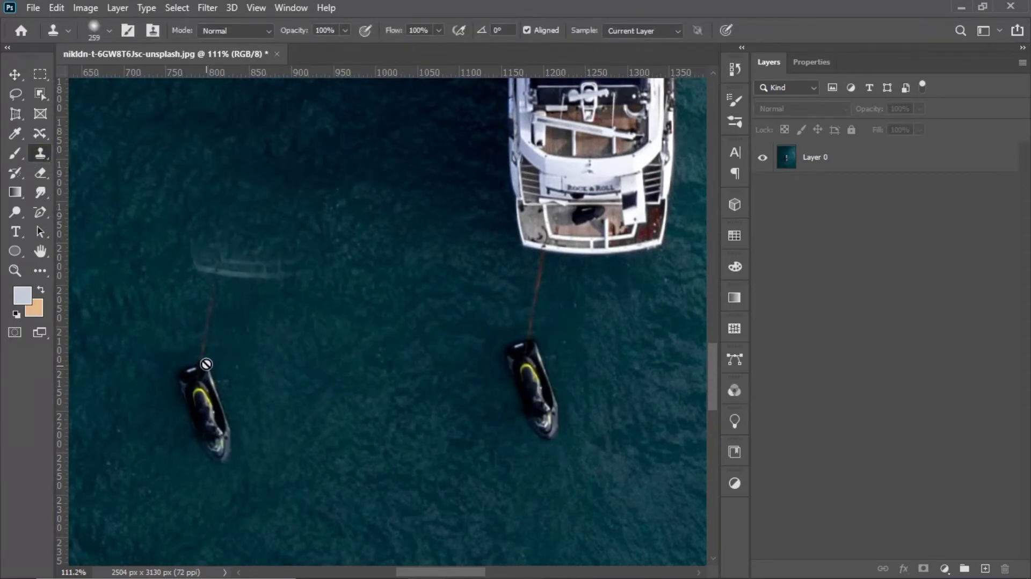
{"action": "left_click", "coordinate": [821, 161]}
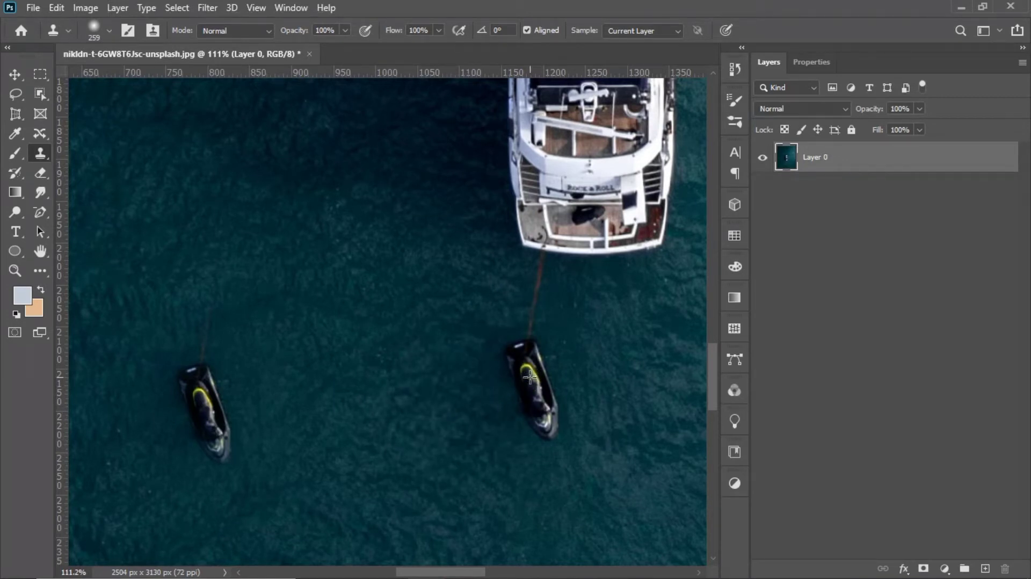
{"action": "left_click", "coordinate": [530, 377], "text": "alt"}
{"action": "left_click", "coordinate": [368, 395]}
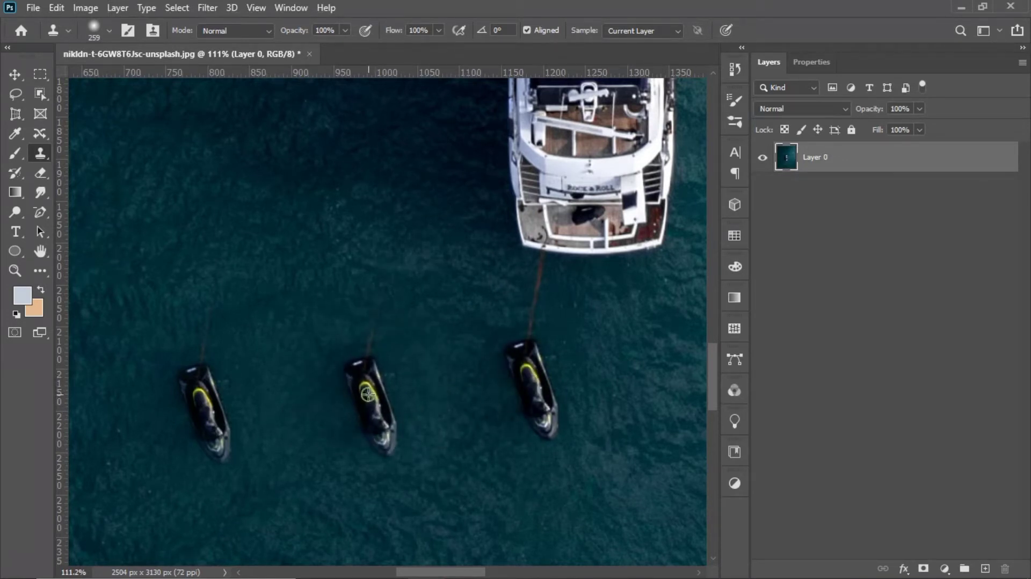
Step: Try to cover the original jet ski behind the yacht with cloned water
{"action": "mouse_move", "coordinate": [531, 376]}
{"action": "left_mouse_down"}
{"action": "mouse_move", "coordinate": [510, 375]}
{"action": "mouse_move", "coordinate": [506, 402]}
{"action": "mouse_move", "coordinate": [537, 389]}
{"action": "left_mouse_up"}
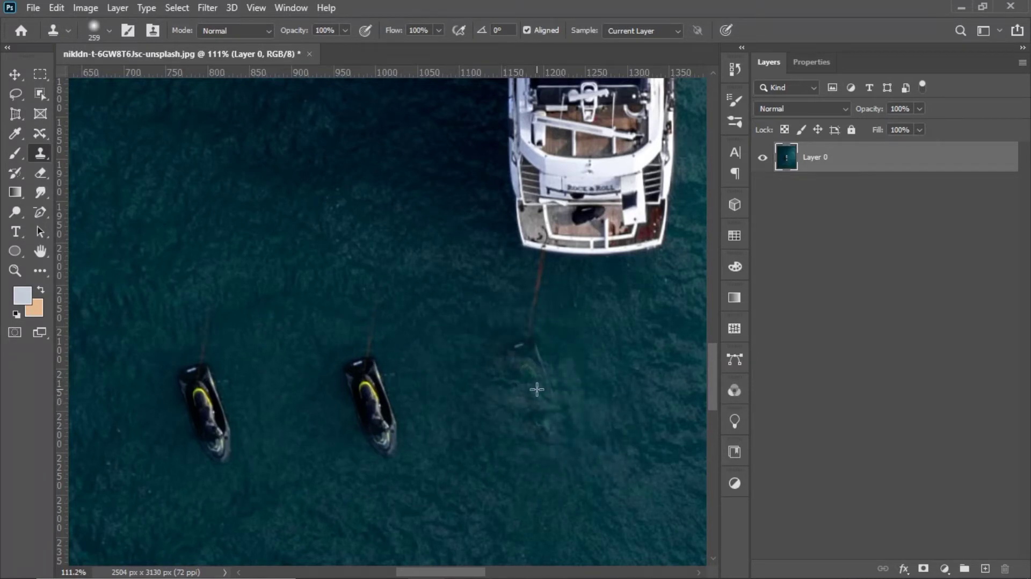
{"action": "key", "text": "ctrl+z"}
{"action": "key", "text": "ctrl+z"}
{"action": "left_click", "coordinate": [15, 74]}
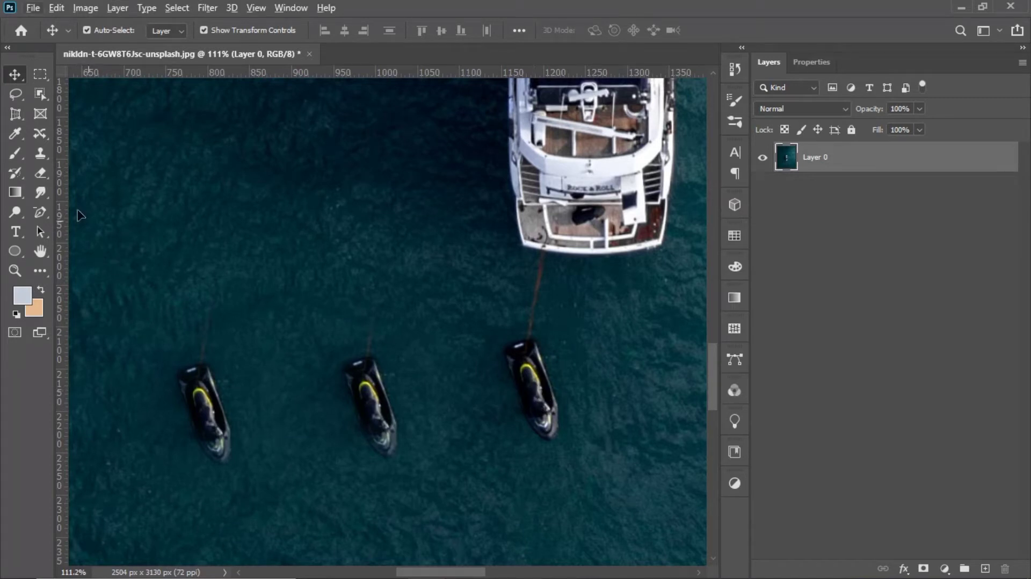
{"action": "left_click", "coordinate": [41, 152]}
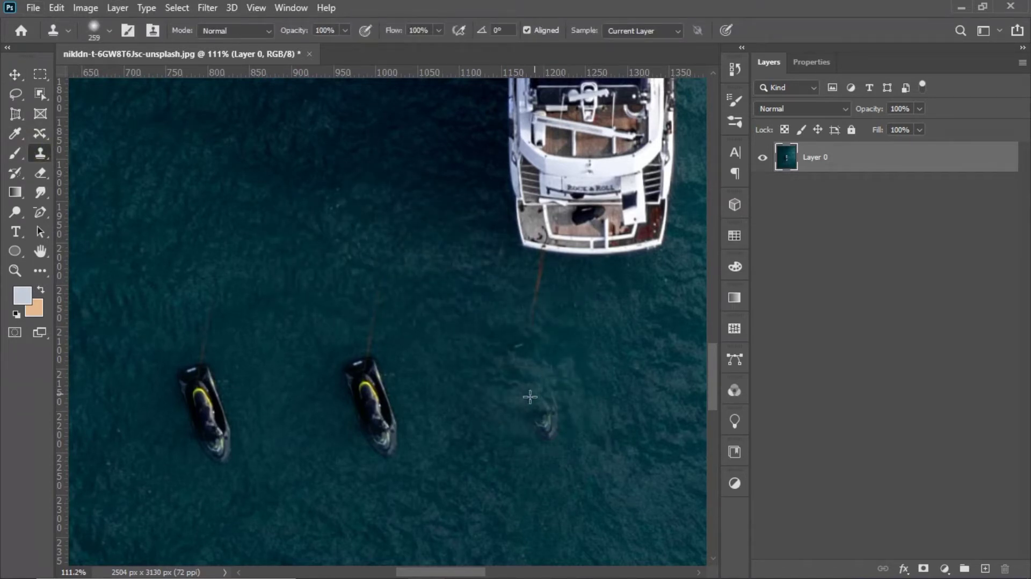
Step: Clone two more jet skis in a second row above the existing ones, between the open water and the yacht's stern
{"action": "left_click", "coordinate": [369, 395], "text": "alt"}
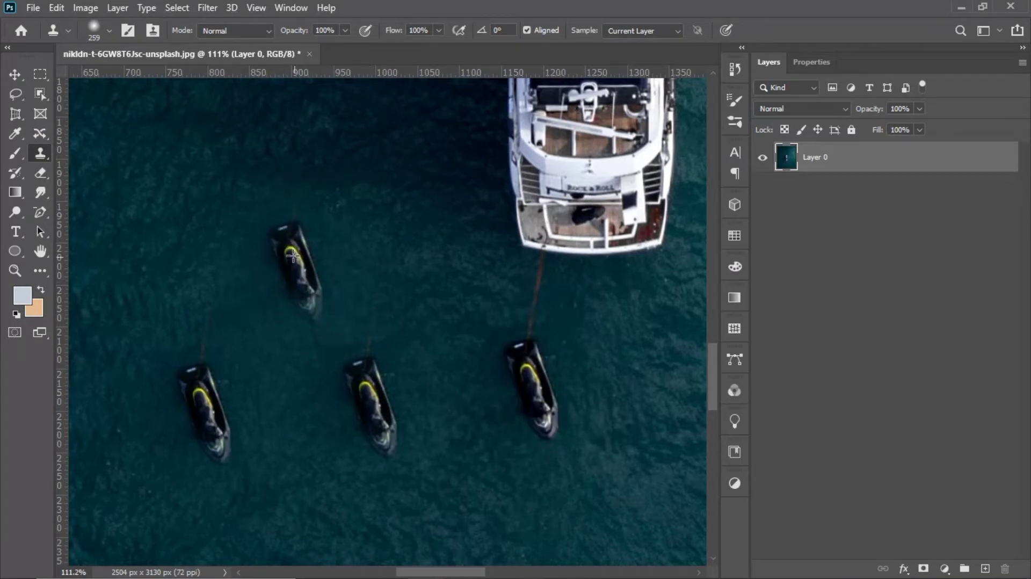
{"action": "left_click", "coordinate": [291, 254]}
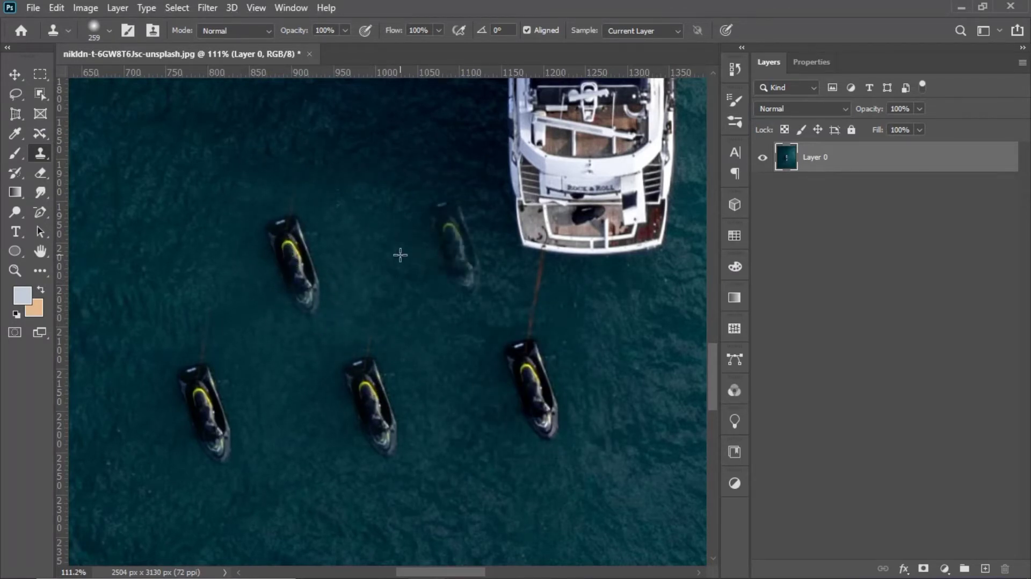
{"action": "left_click", "coordinate": [459, 247]}
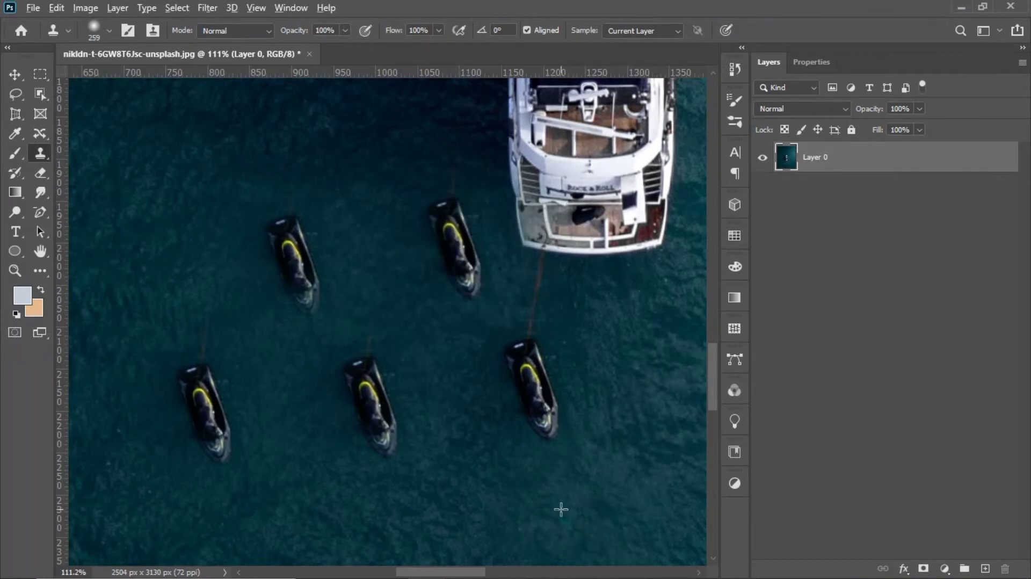
{"action": "scroll", "coordinate": [560, 509], "scroll_direction": "down", "scroll_amount": 10}
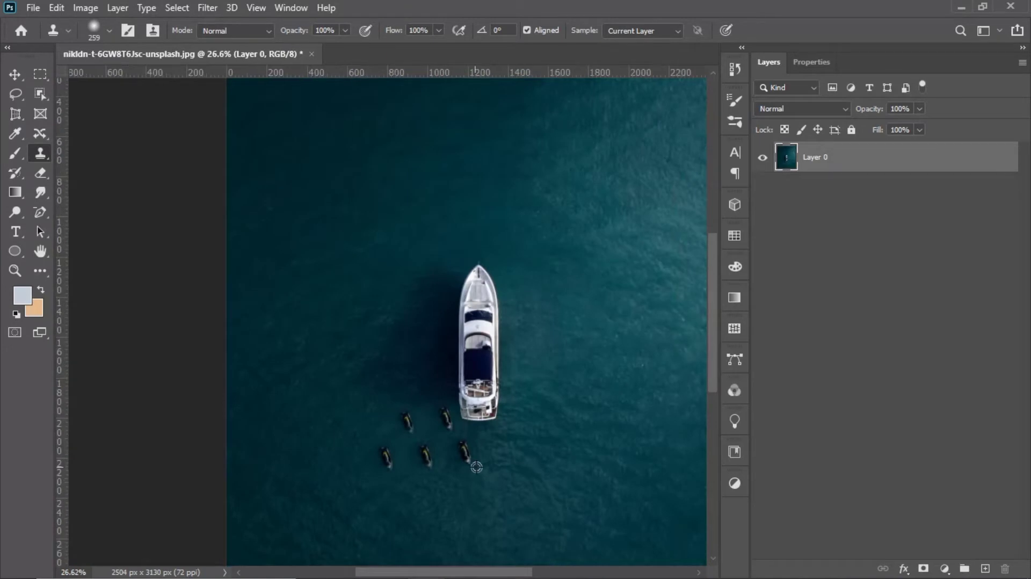
{"action": "scroll", "coordinate": [477, 467], "scroll_direction": "down", "scroll_amount": 2}
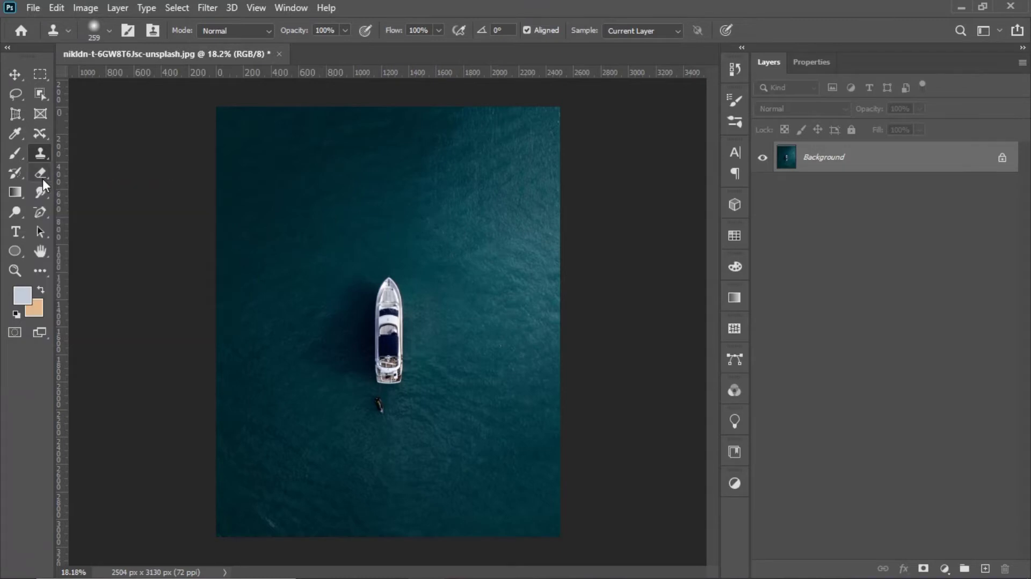
Step: Choose the Clone Stamp tool again for the original photo's Background layer
{"action": "right_click", "coordinate": [39, 153]}
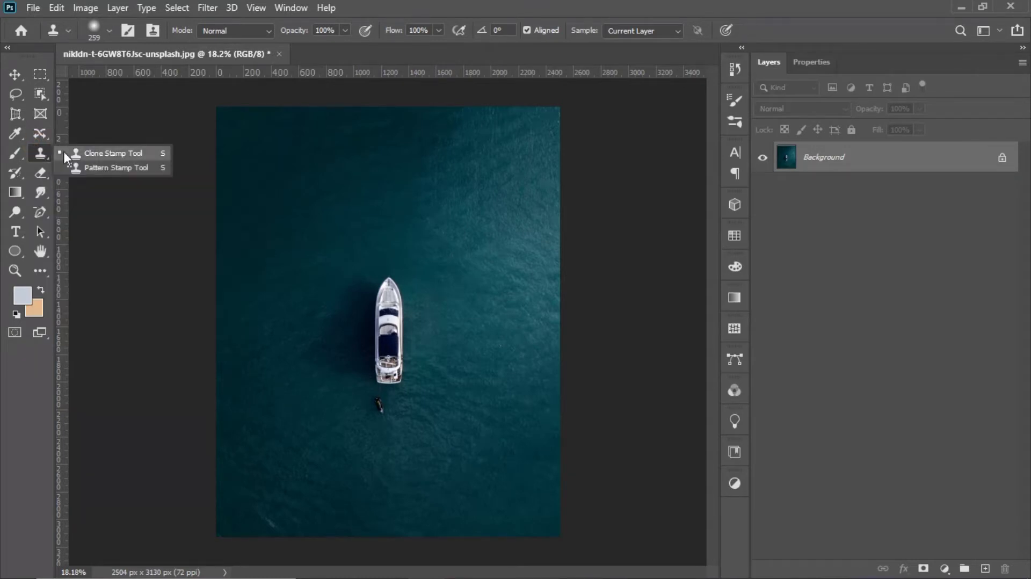
{"action": "left_click", "coordinate": [126, 153]}
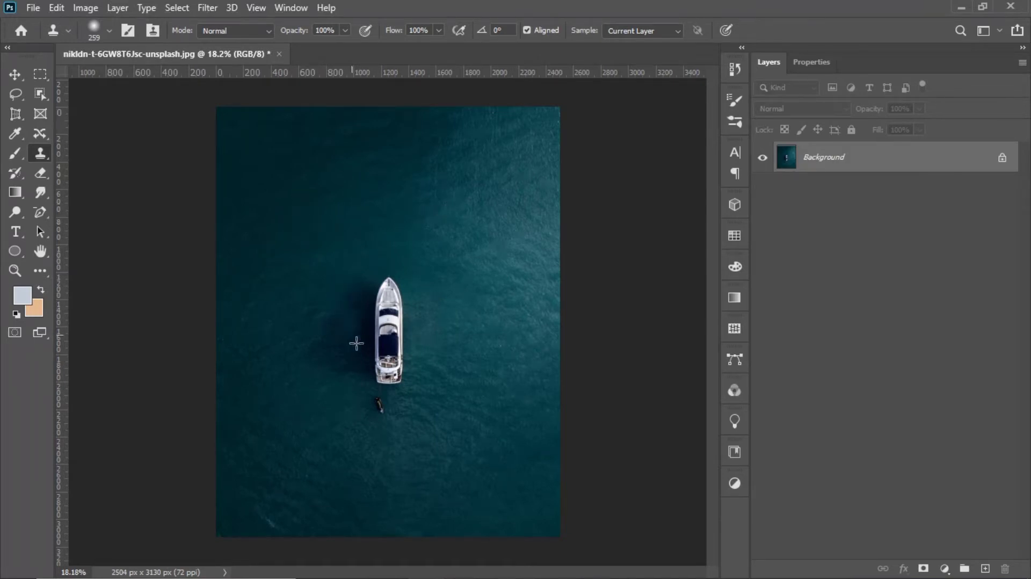
Step: Try to remove the yacht, its shadow and the jet ski by cloning open water over them on the Background layer
{"action": "scroll", "coordinate": [367, 375], "scroll_direction": "up", "scroll_amount": 5}
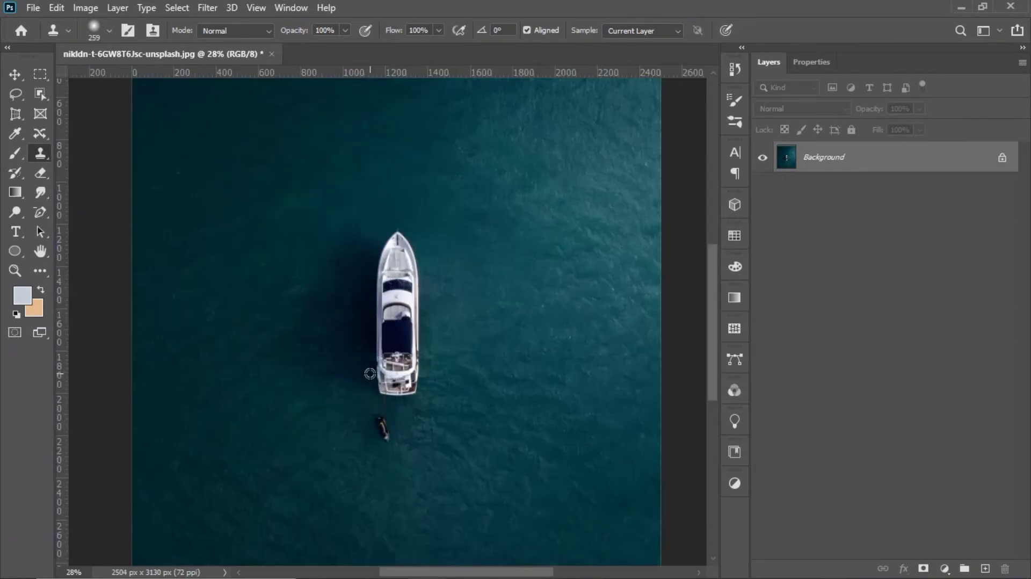
{"action": "mouse_move", "coordinate": [436, 400]}
{"action": "left_mouse_down"}
{"action": "mouse_move", "coordinate": [398, 396]}
{"action": "mouse_move", "coordinate": [378, 382]}
{"action": "mouse_move", "coordinate": [415, 378]}
{"action": "mouse_move", "coordinate": [442, 328]}
{"action": "mouse_move", "coordinate": [446, 349]}
{"action": "mouse_move", "coordinate": [419, 369]}
{"action": "mouse_move", "coordinate": [394, 370]}
{"action": "mouse_move", "coordinate": [385, 356]}
{"action": "mouse_move", "coordinate": [391, 204]}
{"action": "mouse_move", "coordinate": [398, 167]}
{"action": "mouse_move", "coordinate": [422, 146]}
{"action": "mouse_move", "coordinate": [415, 143]}
{"action": "mouse_move", "coordinate": [401, 191]}
{"action": "mouse_move", "coordinate": [413, 302]}
{"action": "mouse_move", "coordinate": [434, 204]}
{"action": "mouse_move", "coordinate": [437, 329]}
{"action": "left_mouse_up"}
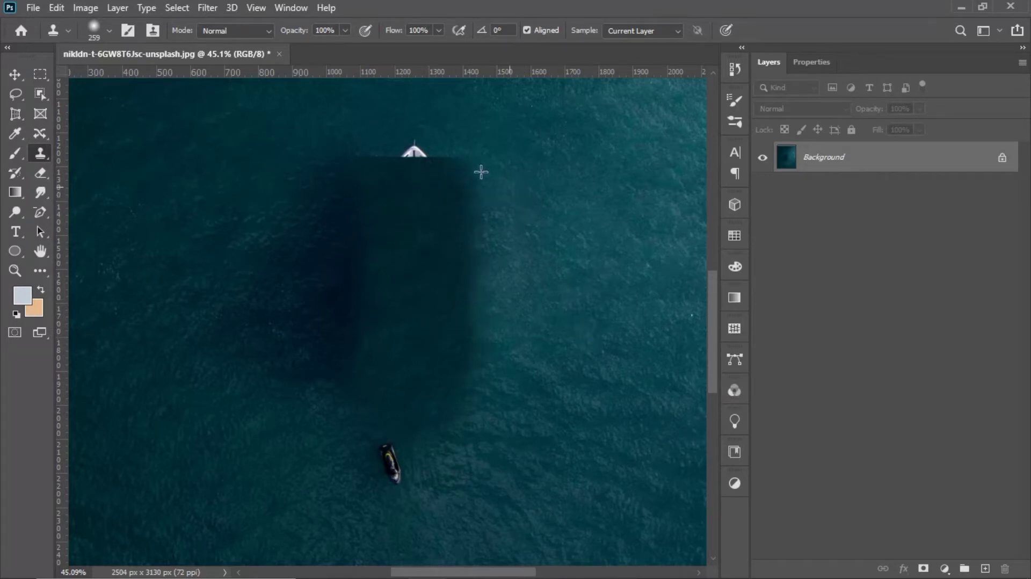
{"action": "mouse_move", "coordinate": [478, 170]}
{"action": "left_mouse_down"}
{"action": "mouse_move", "coordinate": [450, 158]}
{"action": "mouse_move", "coordinate": [376, 164]}
{"action": "mouse_move", "coordinate": [410, 210]}
{"action": "mouse_move", "coordinate": [417, 251]}
{"action": "mouse_move", "coordinate": [464, 315]}
{"action": "mouse_move", "coordinate": [485, 254]}
{"action": "mouse_move", "coordinate": [461, 153]}
{"action": "mouse_move", "coordinate": [487, 220]}
{"action": "mouse_move", "coordinate": [478, 358]}
{"action": "mouse_move", "coordinate": [452, 407]}
{"action": "mouse_move", "coordinate": [398, 367]}
{"action": "mouse_move", "coordinate": [386, 334]}
{"action": "mouse_move", "coordinate": [356, 308]}
{"action": "mouse_move", "coordinate": [337, 241]}
{"action": "mouse_move", "coordinate": [288, 205]}
{"action": "mouse_move", "coordinate": [301, 191]}
{"action": "mouse_move", "coordinate": [409, 239]}
{"action": "mouse_move", "coordinate": [214, 158]}
{"action": "left_mouse_up"}
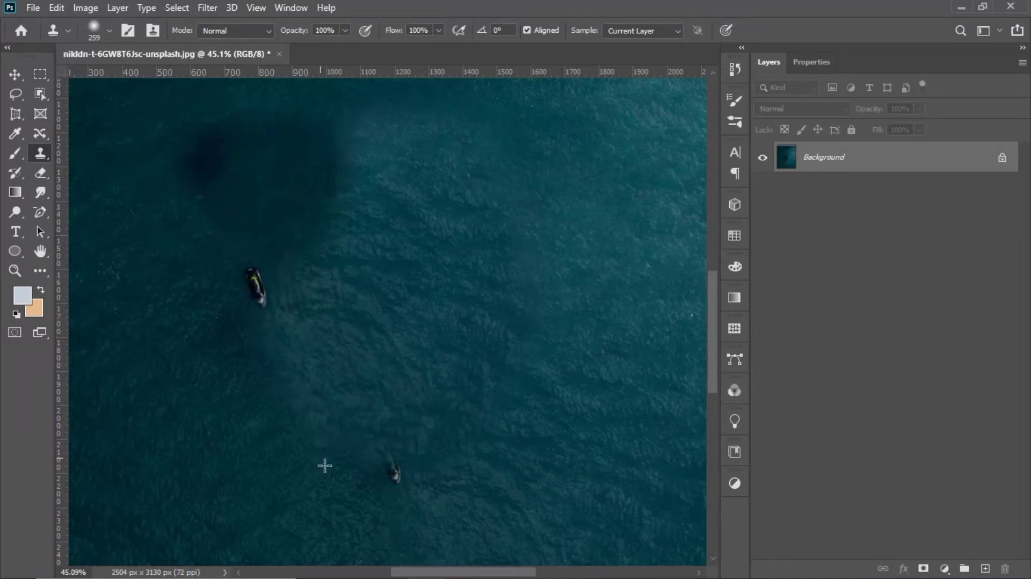
{"action": "left_click_drag", "start_coordinate": [351, 482], "coordinate": [373, 477]}
{"action": "mouse_move", "coordinate": [398, 375]}
{"action": "left_mouse_down"}
{"action": "mouse_move", "coordinate": [232, 308]}
{"action": "mouse_move", "coordinate": [297, 260]}
{"action": "mouse_move", "coordinate": [239, 228]}
{"action": "mouse_move", "coordinate": [359, 143]}
{"action": "mouse_move", "coordinate": [191, 178]}
{"action": "mouse_move", "coordinate": [260, 322]}
{"action": "mouse_move", "coordinate": [209, 178]}
{"action": "left_mouse_up"}
{"action": "left_click", "coordinate": [276, 208], "text": "alt"}
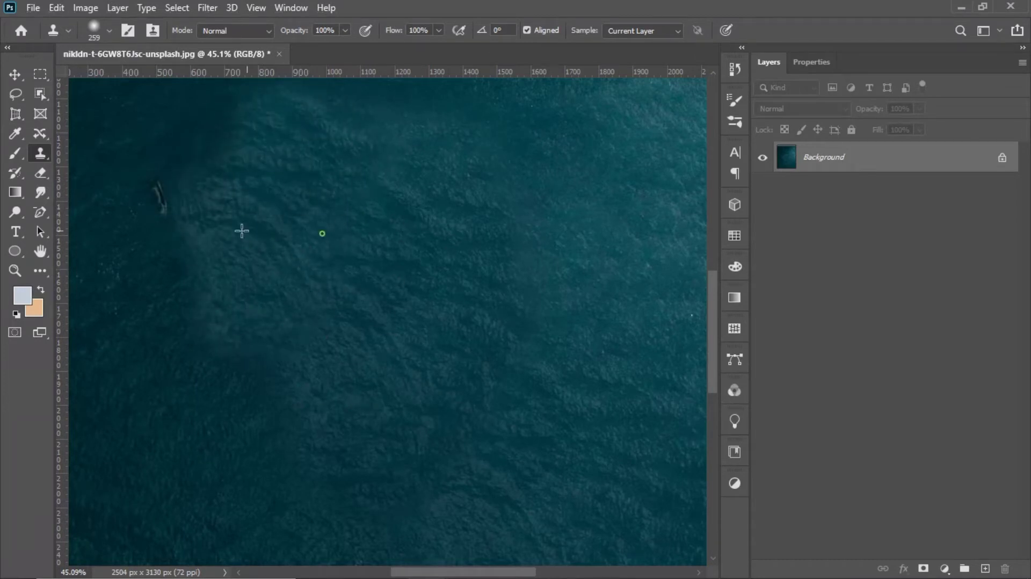
{"action": "mouse_move", "coordinate": [242, 230]}
{"action": "left_mouse_down"}
{"action": "mouse_move", "coordinate": [173, 202]}
{"action": "mouse_move", "coordinate": [156, 182]}
{"action": "mouse_move", "coordinate": [153, 205]}
{"action": "left_mouse_up"}
{"action": "scroll", "coordinate": [160, 206], "scroll_direction": "down", "scroll_amount": 10}
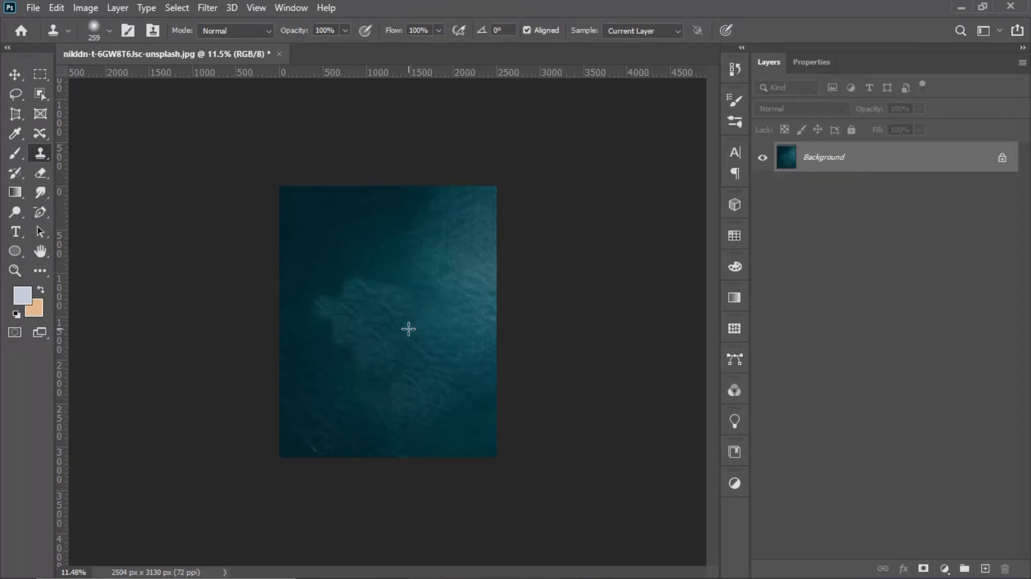
Step: Undo the layer changes and all the water cloning to restore the yacht and jet ski on the Background layer
{"action": "left_click", "coordinate": [1002, 158]}
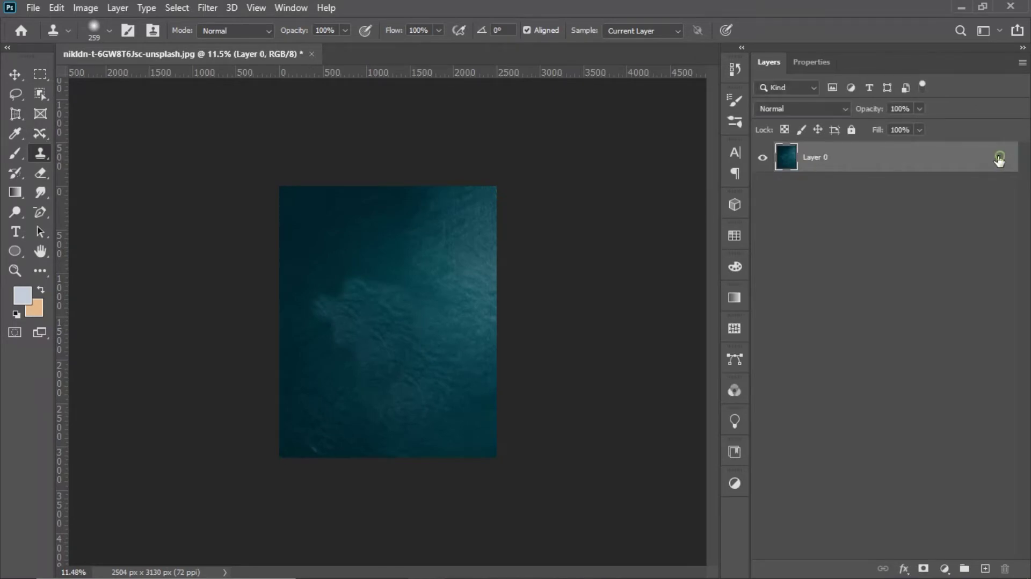
{"action": "left_click", "coordinate": [984, 568]}
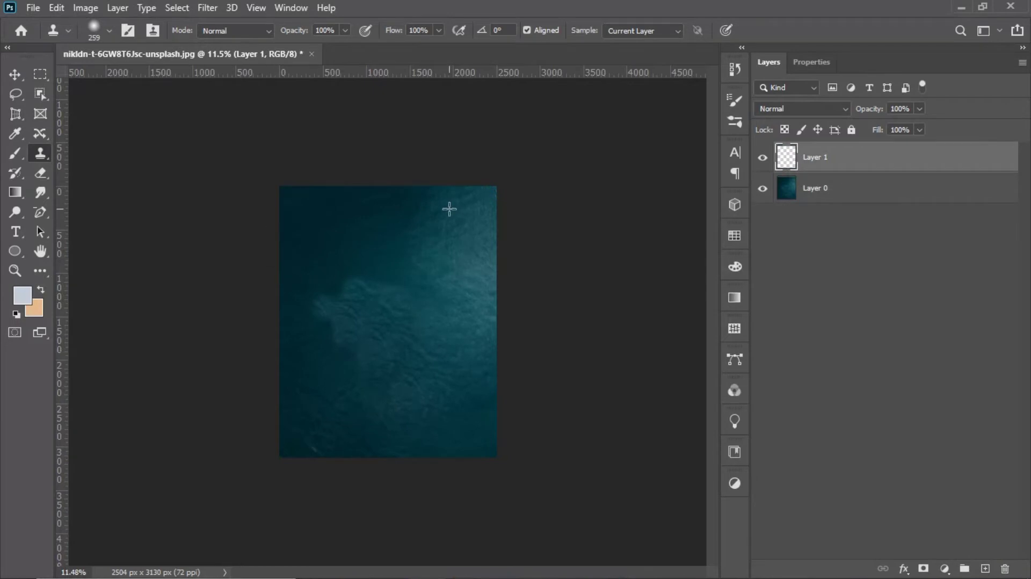
{"action": "key", "text": "ctrl+z"}
{"action": "key", "text": "ctrl+z"}
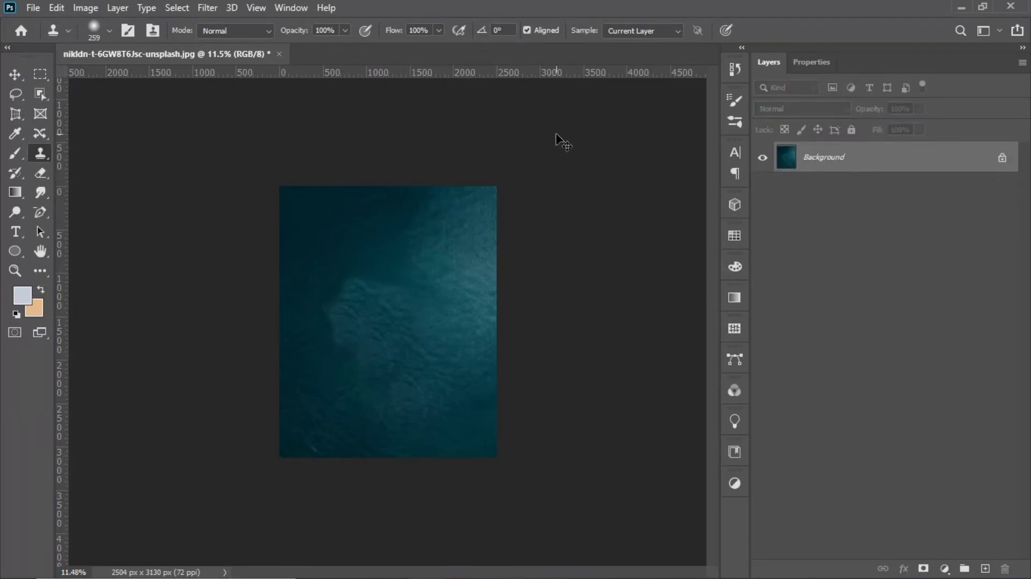
{"action": "key", "text": "ctrl+z"}
{"action": "key", "text": "ctrl+z"}
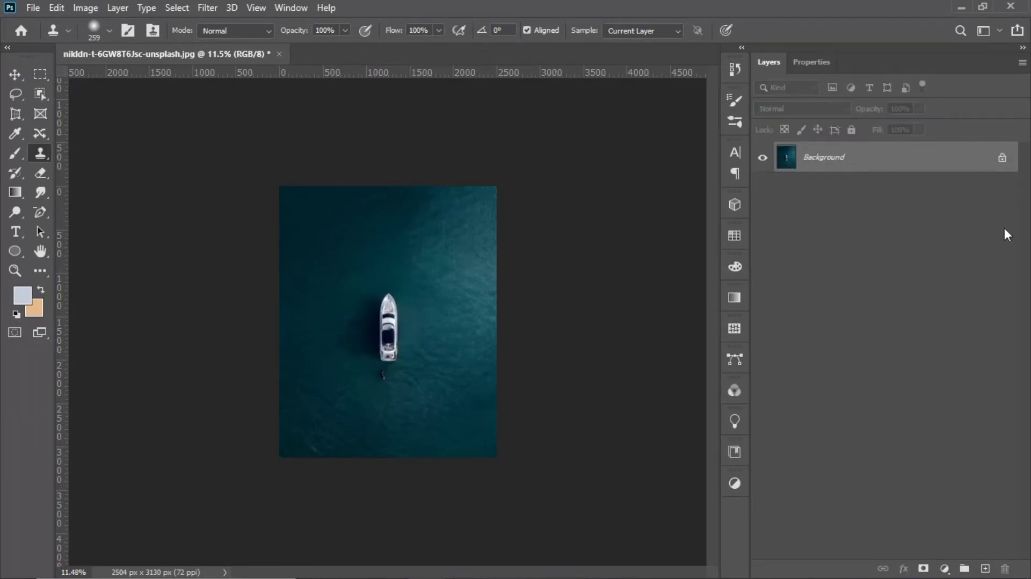
Step: Unlock the Background as a regular layer and add a new empty layer above it
{"action": "left_click", "coordinate": [1000, 157]}
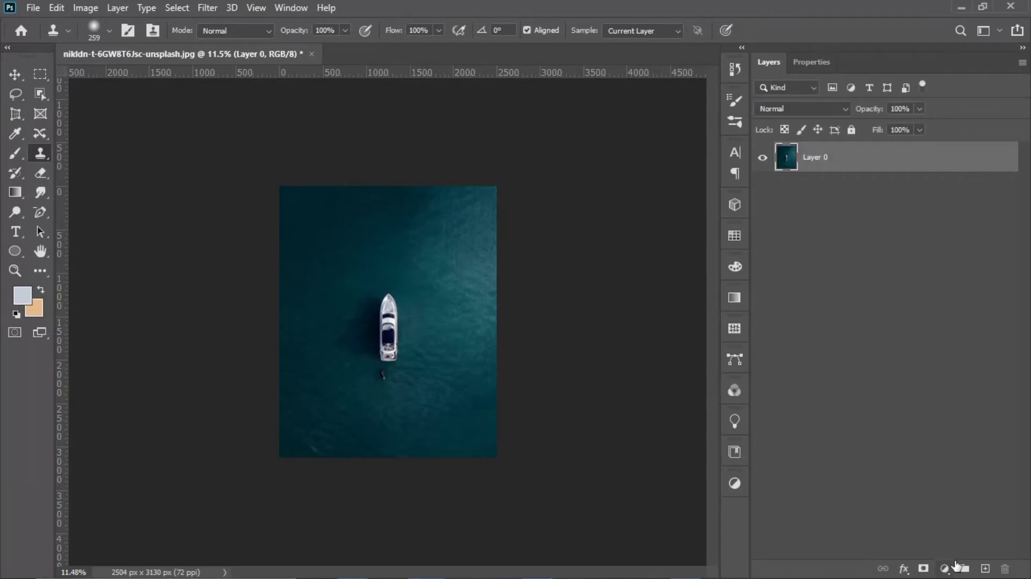
{"action": "left_click", "coordinate": [985, 568]}
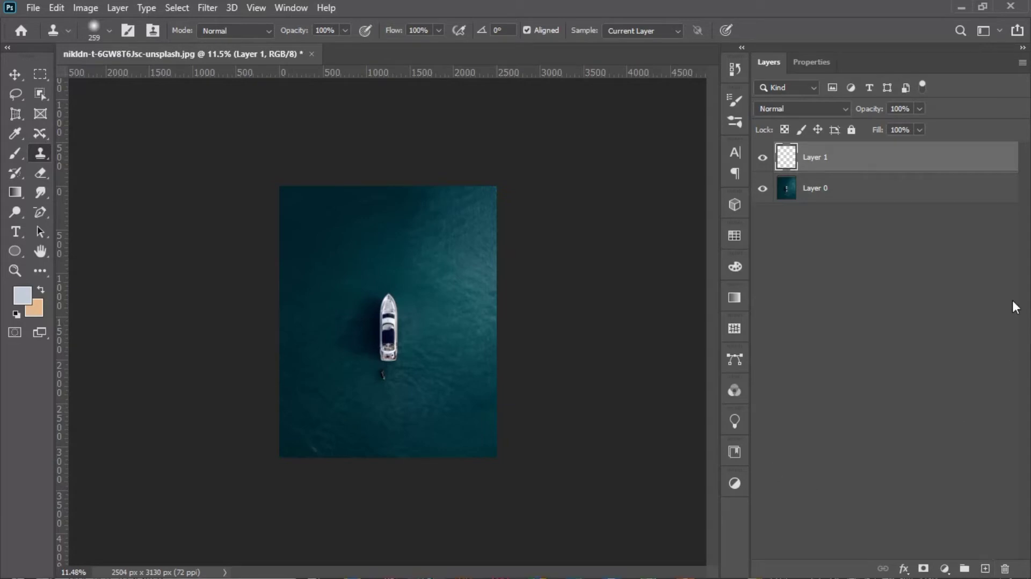
Step: Set the Clone Stamp to sample All Layers, keeping its flow at 100%
{"action": "left_click", "coordinate": [673, 30]}
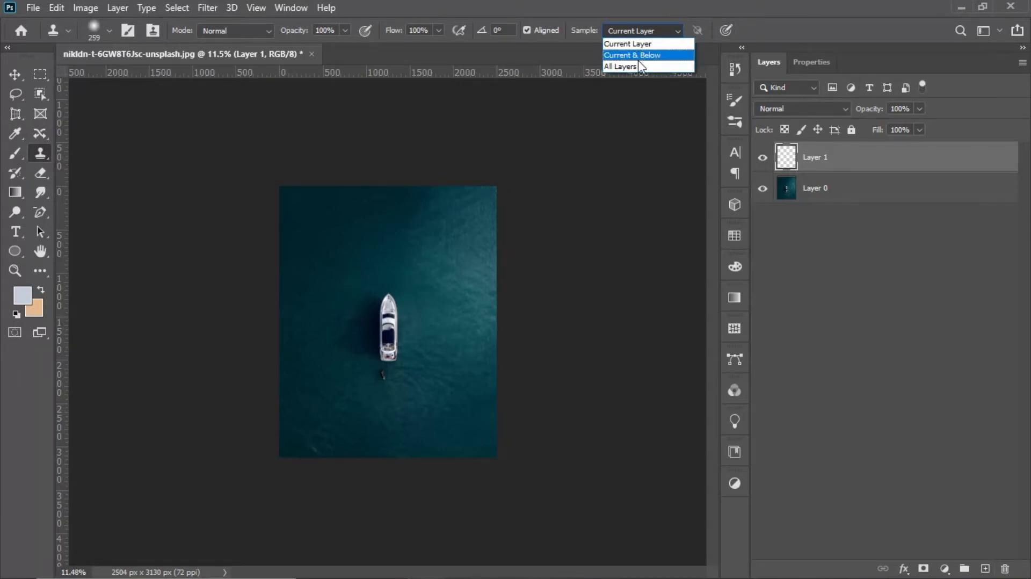
{"action": "left_click", "coordinate": [640, 64]}
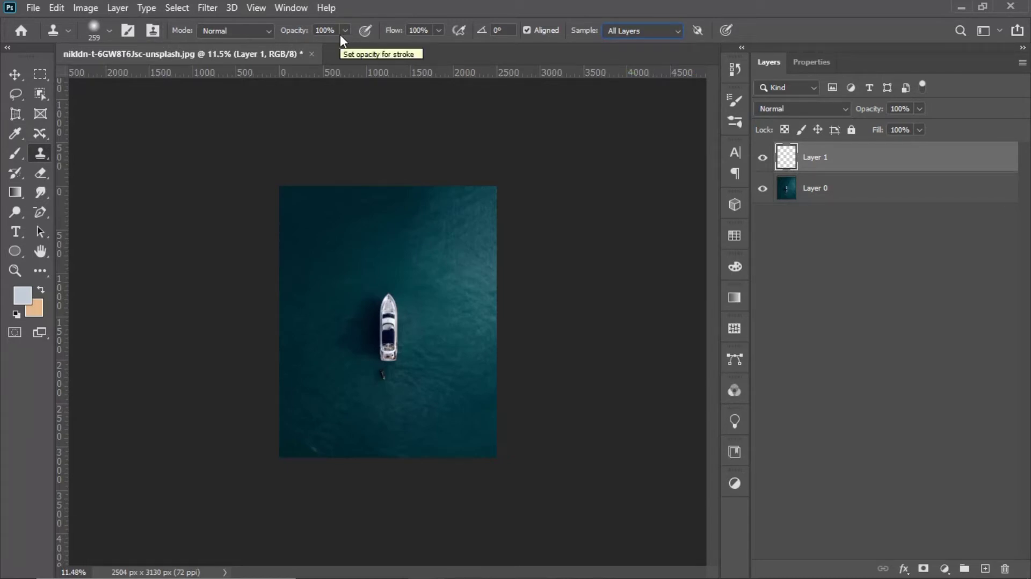
{"action": "left_click", "coordinate": [439, 31]}
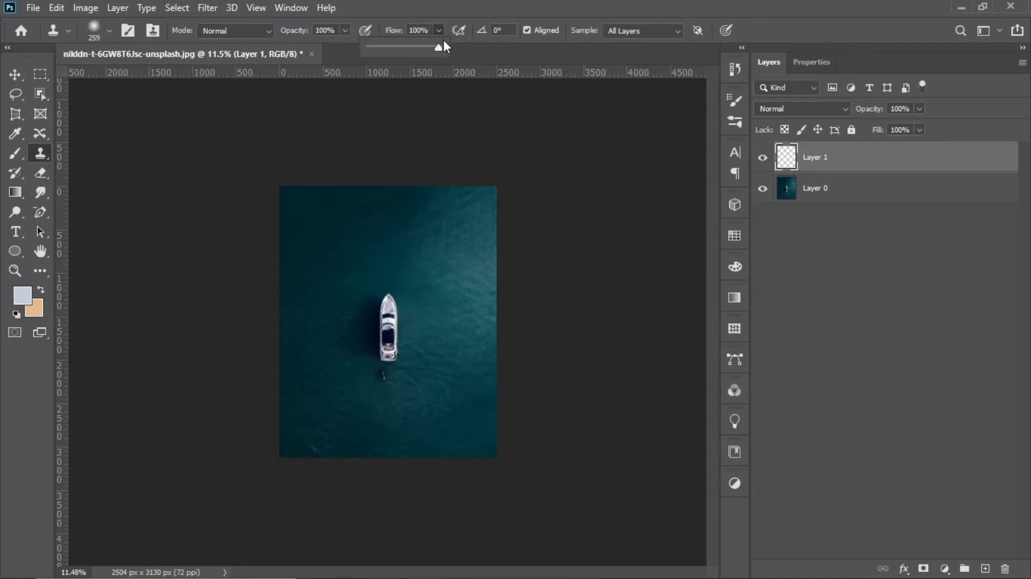
{"action": "left_click", "coordinate": [440, 30]}
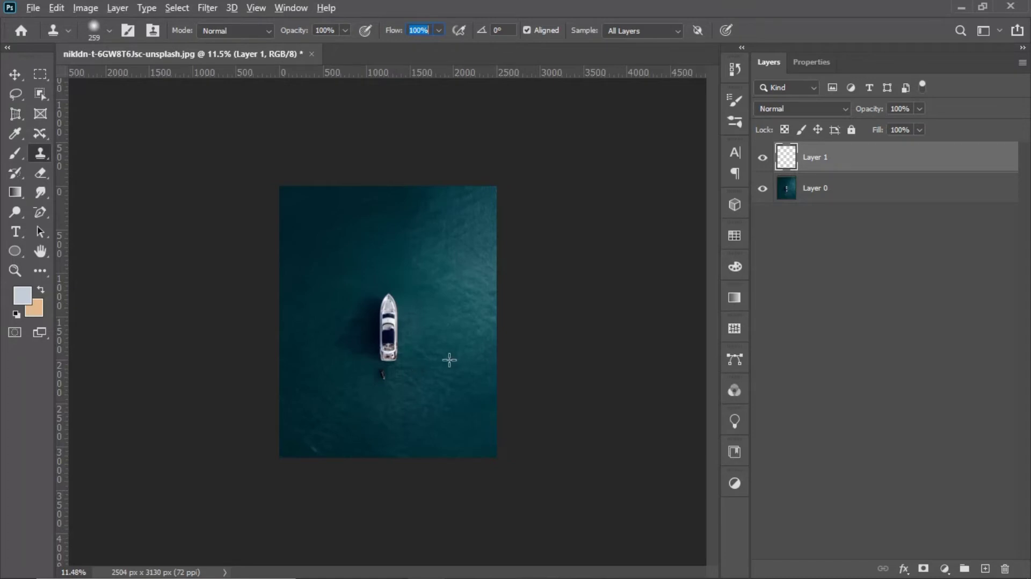
Step: Clone open water over the yacht and the jet ski onto the empty Layer 1
{"action": "left_click", "coordinate": [387, 333], "text": "alt"}
{"action": "scroll", "coordinate": [416, 343], "scroll_direction": "up", "scroll_amount": 2}
{"action": "scroll", "coordinate": [453, 356], "scroll_direction": "up", "scroll_amount": 3}
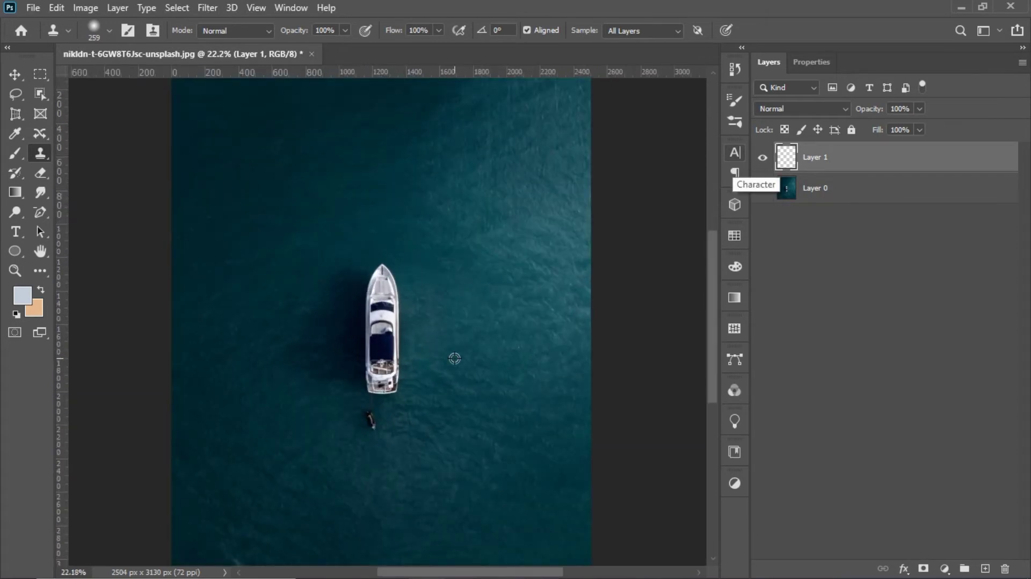
{"action": "left_click_drag", "start_coordinate": [488, 437], "coordinate": [501, 353]}
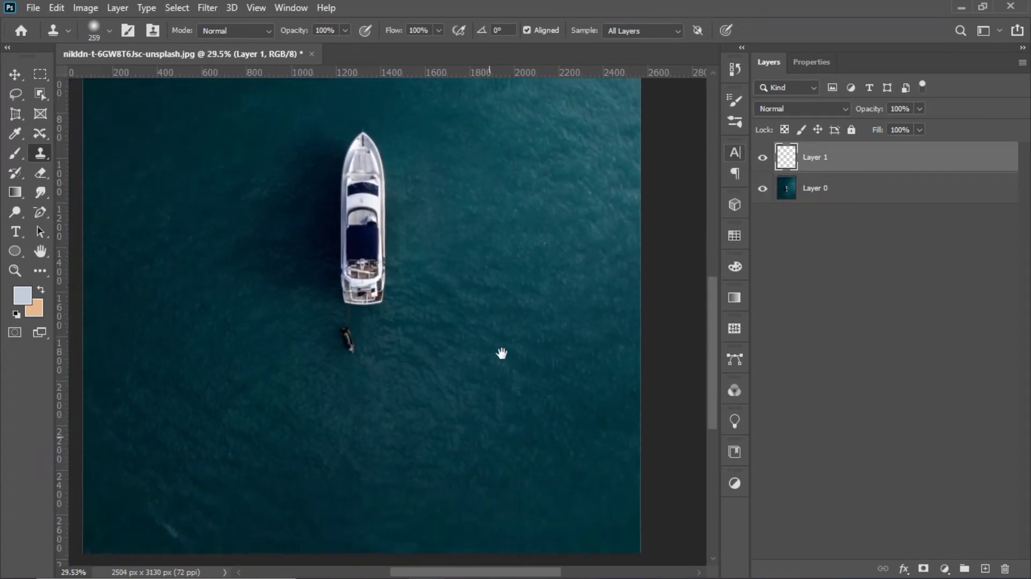
{"action": "left_click", "coordinate": [534, 387], "text": "alt"}
{"action": "mouse_move", "coordinate": [368, 295]}
{"action": "left_mouse_down"}
{"action": "mouse_move", "coordinate": [318, 285]}
{"action": "mouse_move", "coordinate": [393, 248]}
{"action": "mouse_move", "coordinate": [375, 308]}
{"action": "mouse_move", "coordinate": [344, 320]}
{"action": "mouse_move", "coordinate": [366, 326]}
{"action": "mouse_move", "coordinate": [374, 288]}
{"action": "mouse_move", "coordinate": [278, 269]}
{"action": "mouse_move", "coordinate": [326, 270]}
{"action": "mouse_move", "coordinate": [387, 150]}
{"action": "mouse_move", "coordinate": [357, 175]}
{"action": "mouse_move", "coordinate": [374, 116]}
{"action": "mouse_move", "coordinate": [338, 201]}
{"action": "mouse_move", "coordinate": [299, 212]}
{"action": "mouse_move", "coordinate": [310, 233]}
{"action": "mouse_move", "coordinate": [299, 283]}
{"action": "left_mouse_up"}
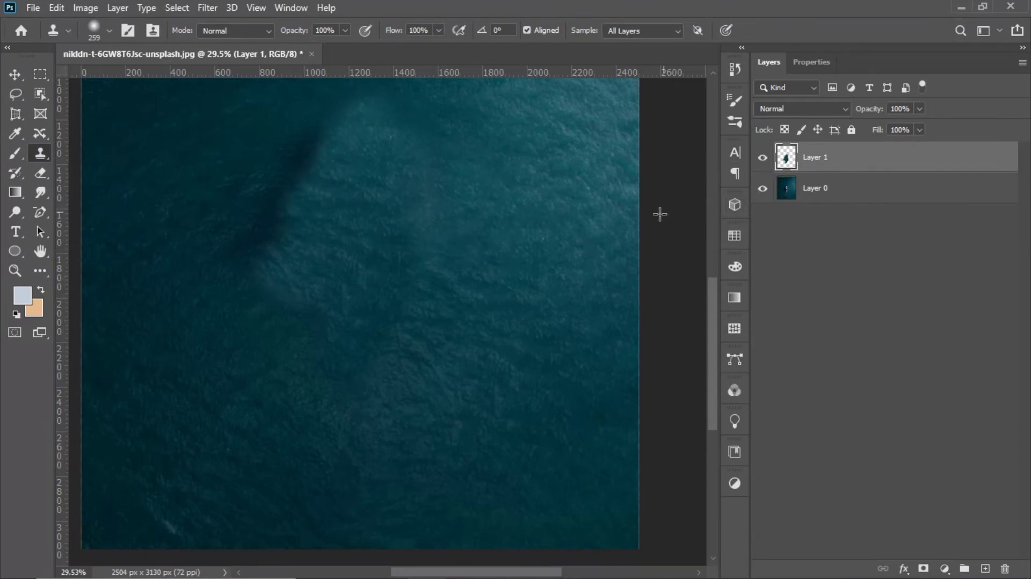
{"action": "scroll", "coordinate": [582, 234], "scroll_direction": "down", "scroll_amount": 2}
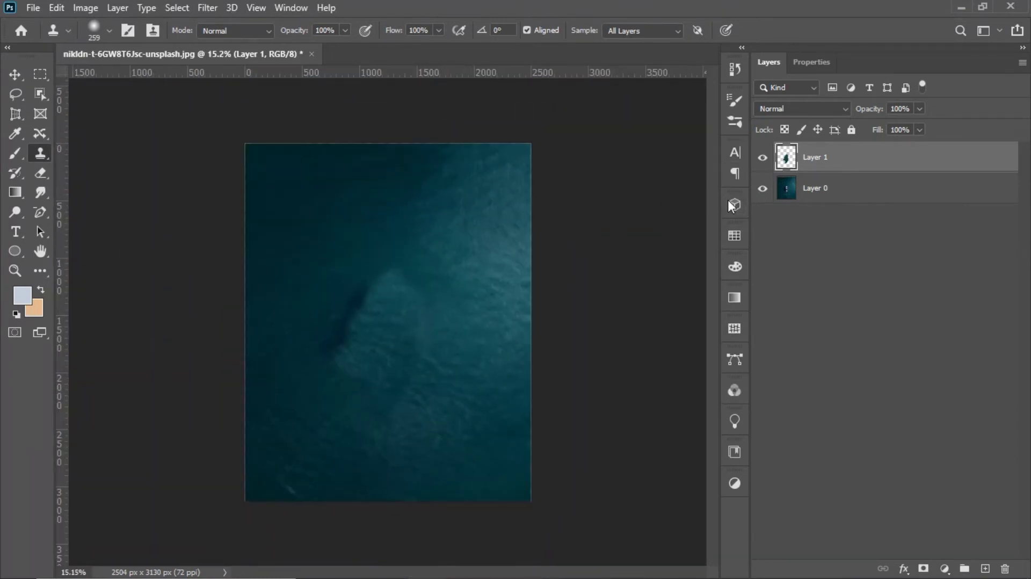
Step: Hide Layer 0 to view the cloned water patch on its own, with Layer 1 selected
{"action": "left_click", "coordinate": [762, 188]}
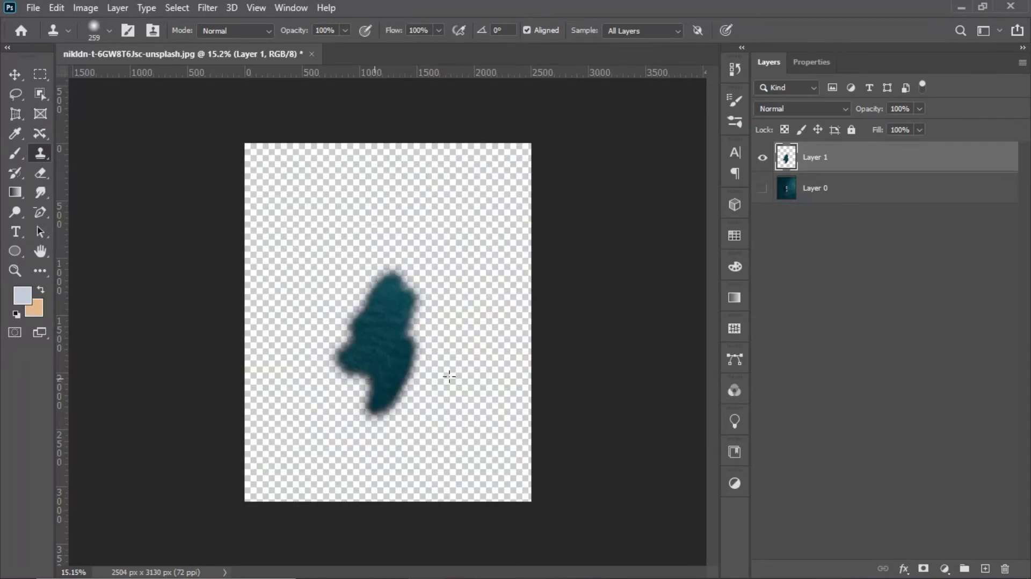
{"action": "left_click", "coordinate": [822, 188]}
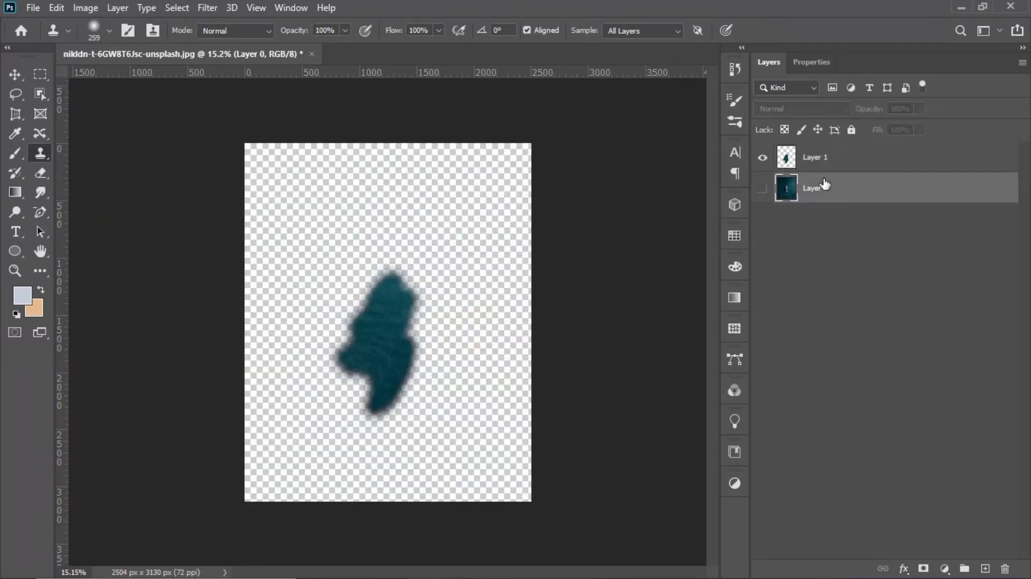
{"action": "left_click", "coordinate": [810, 161]}
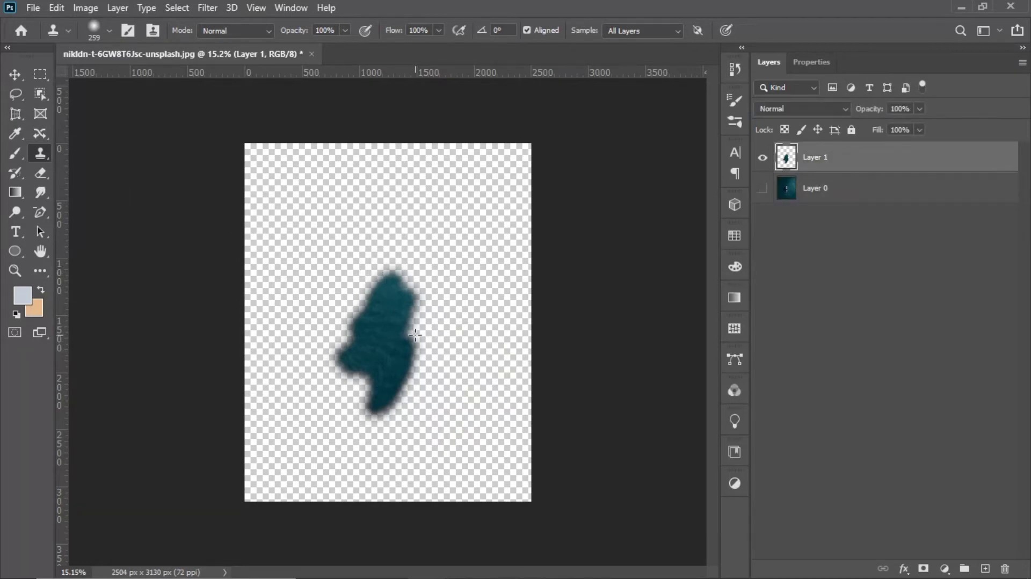
Step: Try to erase the left edge of the cloned patch with a hard 306 px Eraser brush
{"action": "scroll", "coordinate": [380, 380], "scroll_direction": "up", "scroll_amount": 6}
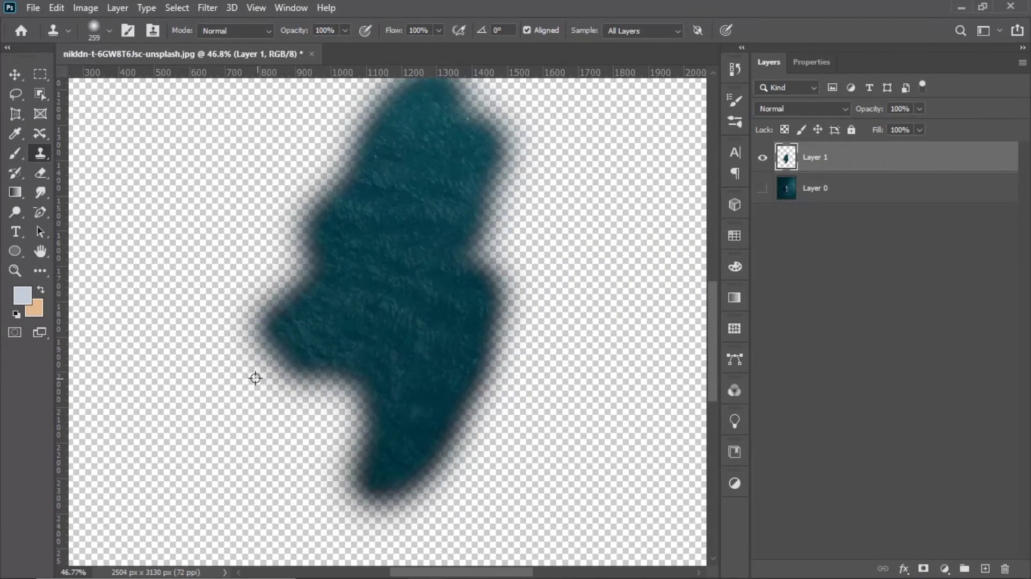
{"action": "scroll", "coordinate": [257, 378], "scroll_direction": "up", "scroll_amount": 3}
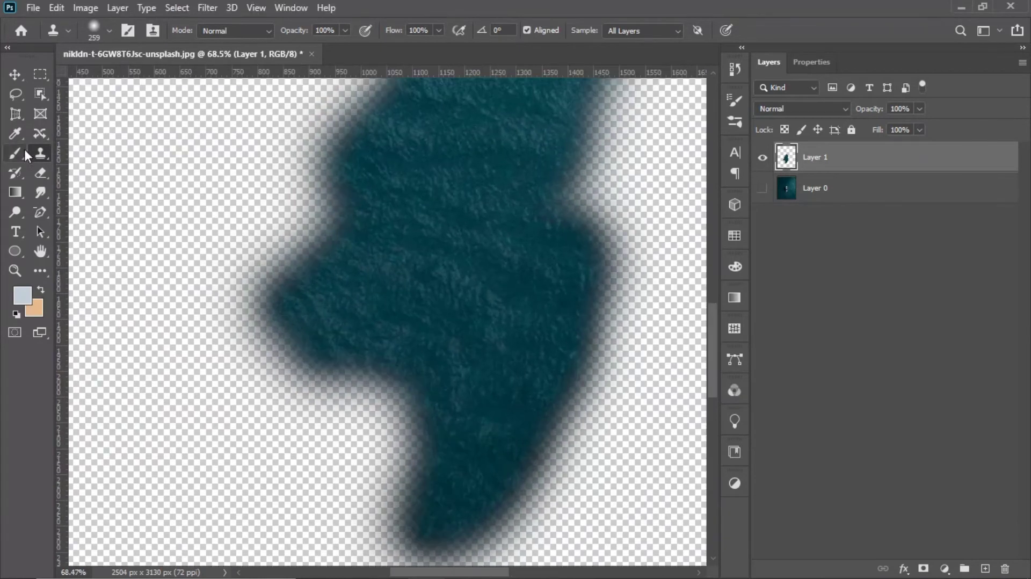
{"action": "left_click", "coordinate": [41, 172]}
{"action": "left_click", "coordinate": [309, 188]}
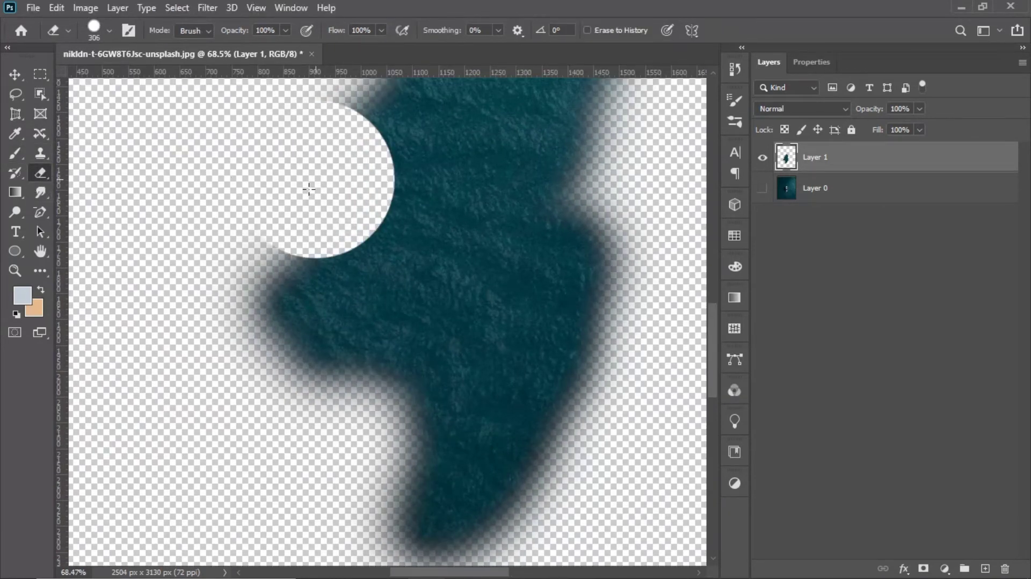
{"action": "left_click_drag", "start_coordinate": [288, 216], "coordinate": [309, 216]}
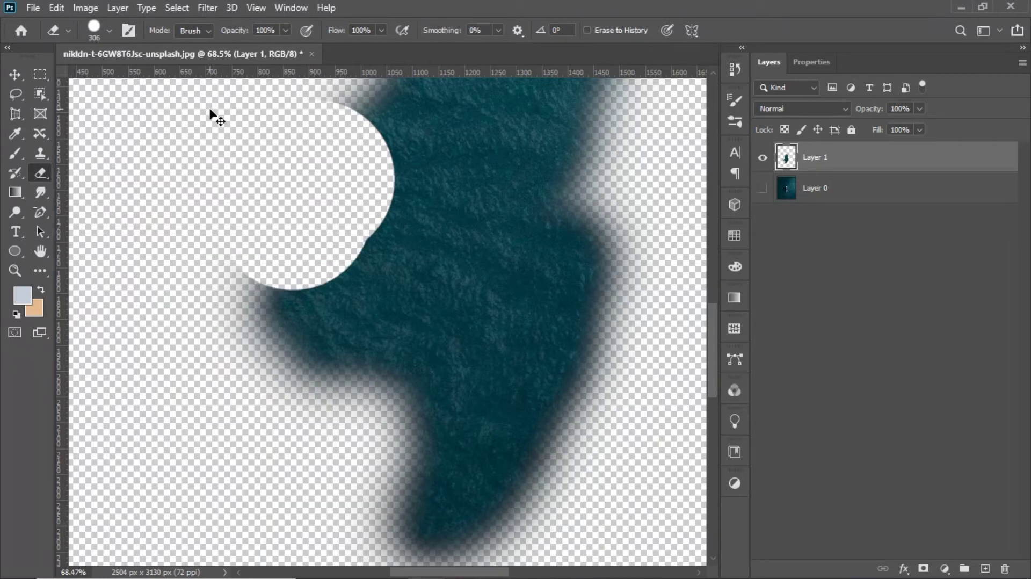
{"action": "key", "text": "ctrl+z"}
{"action": "key", "text": "ctrl+z"}
Step: Reduce the Eraser brush to 28 px and erase the patch's left edge and two crossing strokes through its middle
{"action": "left_click", "coordinate": [109, 31]}
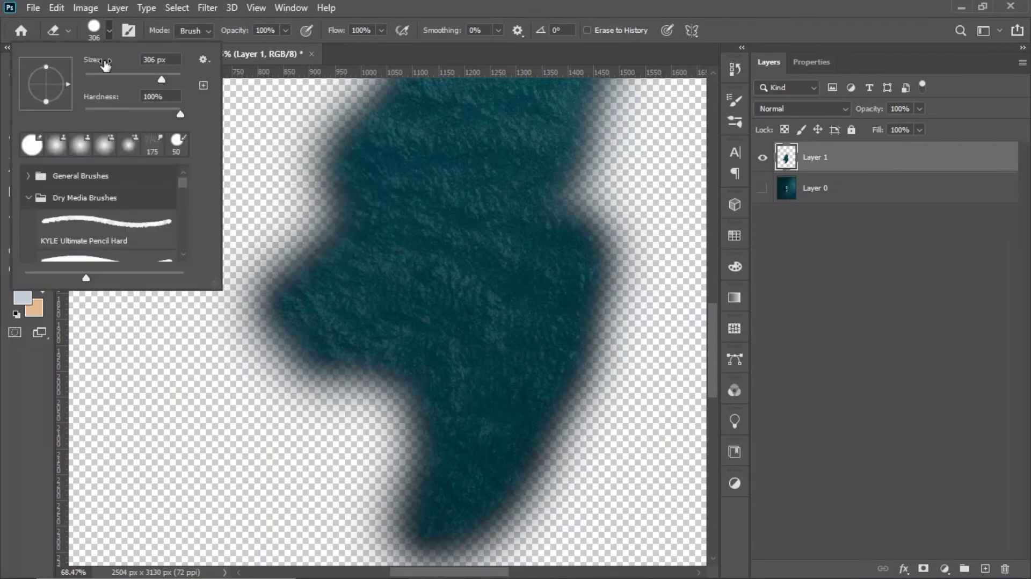
{"action": "left_click", "coordinate": [98, 74]}
{"action": "left_click", "coordinate": [317, 165]}
{"action": "mouse_move", "coordinate": [315, 160]}
{"action": "left_mouse_down"}
{"action": "mouse_move", "coordinate": [313, 210]}
{"action": "mouse_move", "coordinate": [252, 289]}
{"action": "mouse_move", "coordinate": [261, 223]}
{"action": "mouse_move", "coordinate": [241, 295]}
{"action": "mouse_move", "coordinate": [252, 354]}
{"action": "mouse_move", "coordinate": [269, 333]}
{"action": "mouse_move", "coordinate": [263, 357]}
{"action": "mouse_move", "coordinate": [558, 124]}
{"action": "left_mouse_up"}
{"action": "left_click_drag", "start_coordinate": [322, 196], "coordinate": [518, 437]}
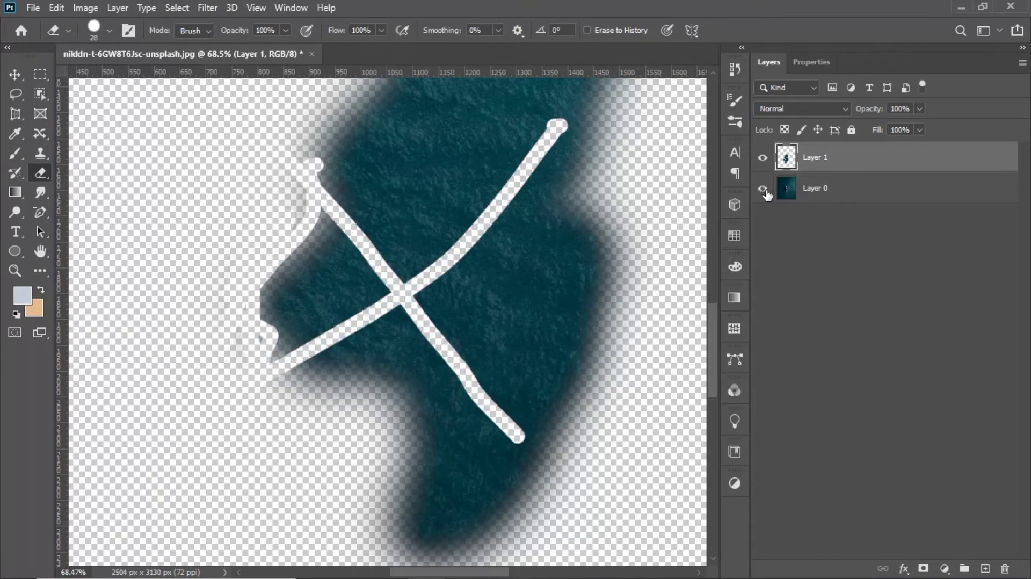
Step: Show Layer 0 again and inspect the erased strokes over the yacht
{"action": "left_click", "coordinate": [762, 189]}
{"action": "scroll", "coordinate": [526, 202], "scroll_direction": "down", "scroll_amount": 3}
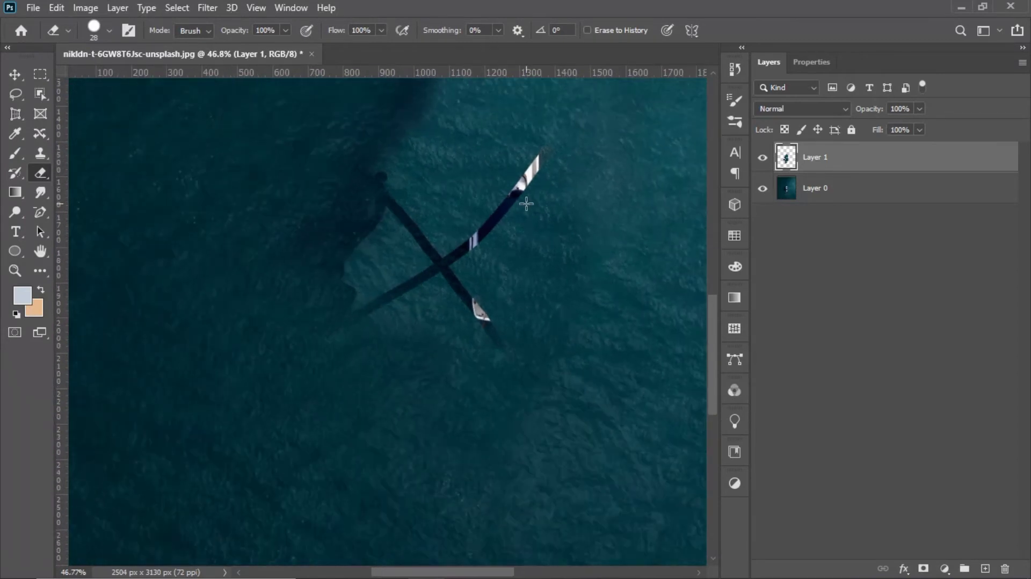
{"action": "scroll", "coordinate": [527, 204], "scroll_direction": "down", "scroll_amount": 2}
{"action": "scroll", "coordinate": [524, 208], "scroll_direction": "up", "scroll_amount": 4}
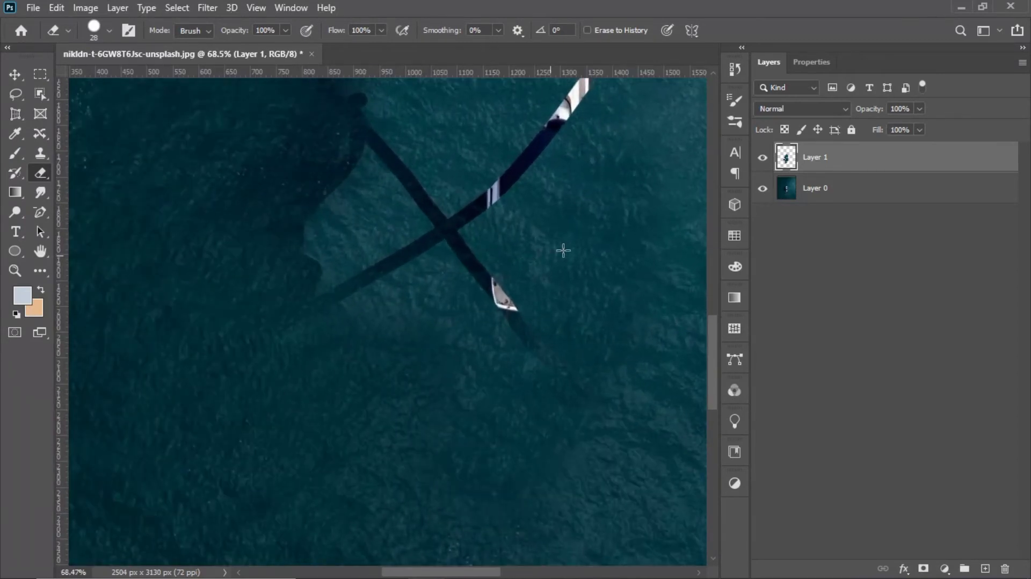
Step: Hide Layer 1 so that only the original photo with the yacht and jet ski is shown
{"action": "left_click", "coordinate": [762, 157]}
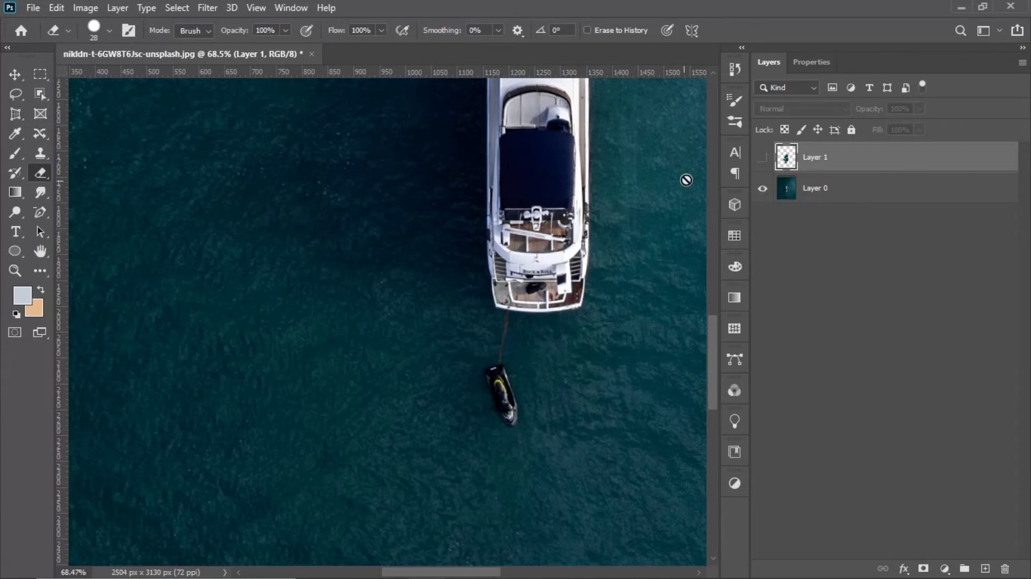
{"action": "scroll", "coordinate": [614, 322], "scroll_direction": "down", "scroll_amount": 3}
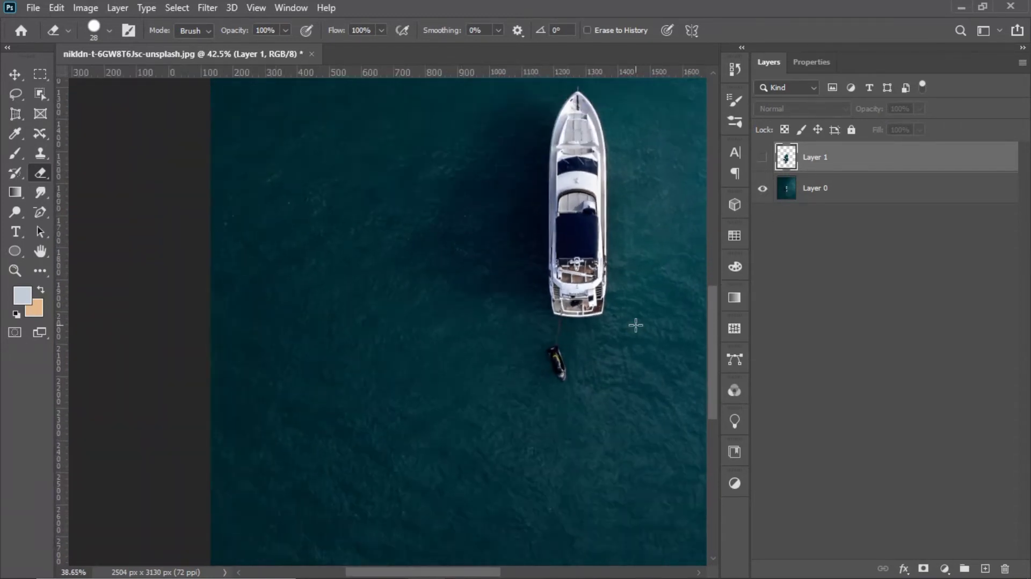
{"action": "scroll", "coordinate": [635, 324], "scroll_direction": "down", "scroll_amount": 1}
{"action": "left_click_drag", "start_coordinate": [613, 319], "coordinate": [405, 334]}
Step: Switch to the Pattern Stamp tool and make Layer 0 the active layer
{"action": "left_click", "coordinate": [37, 152]}
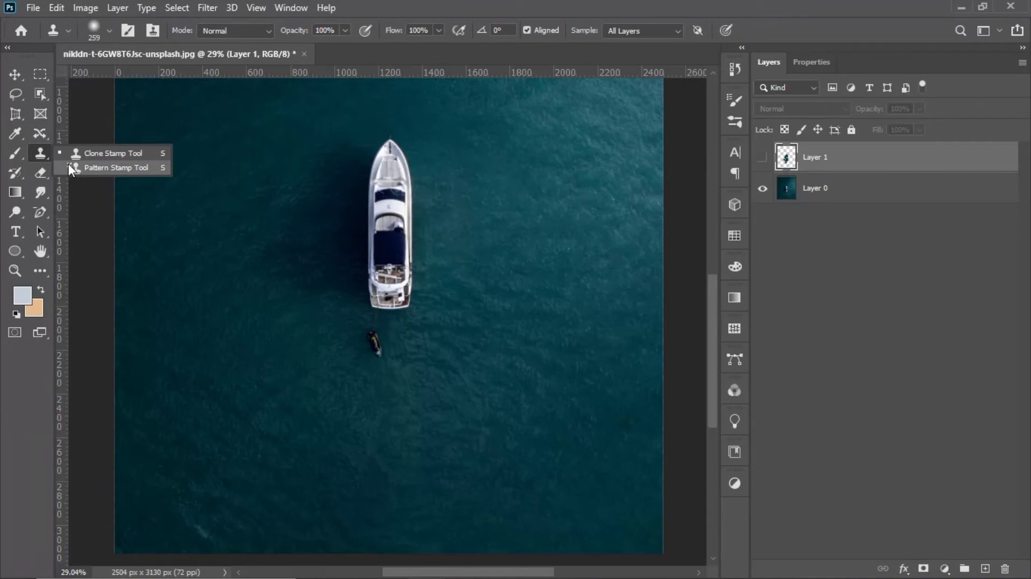
{"action": "left_click", "coordinate": [107, 168]}
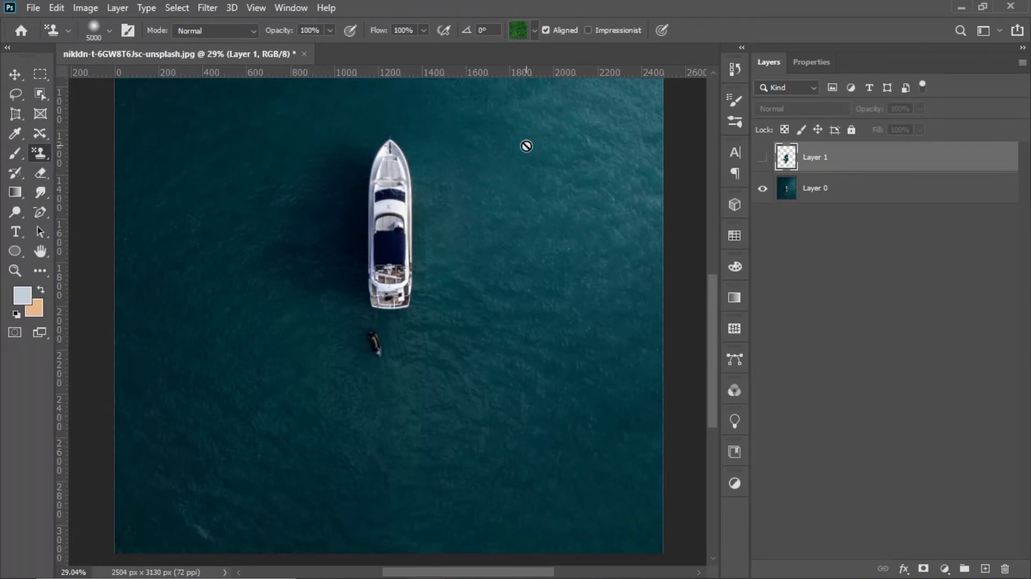
{"action": "scroll", "coordinate": [529, 145], "scroll_direction": "down", "scroll_amount": 2}
{"action": "left_click", "coordinate": [900, 198]}
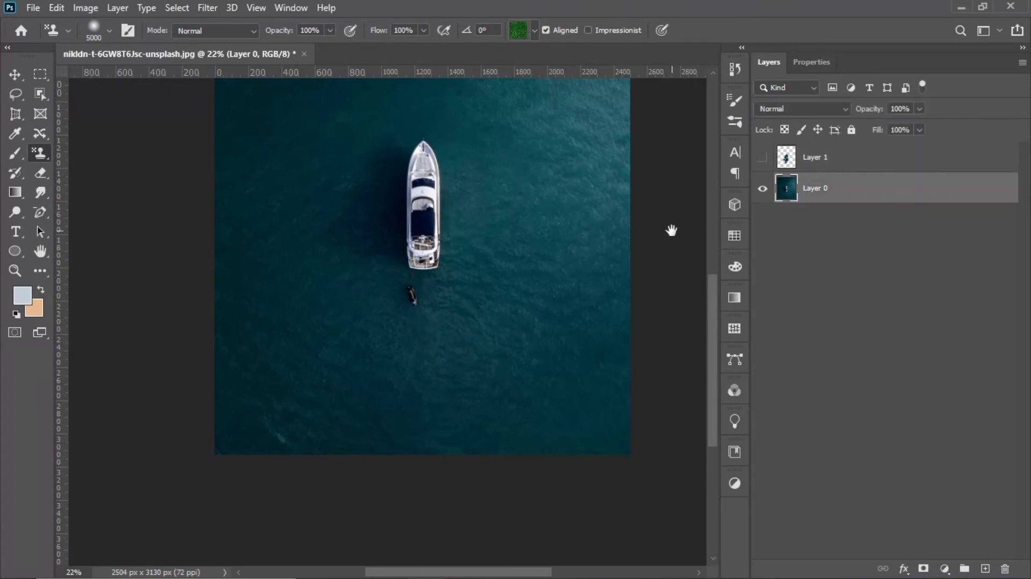
Step: Choose the third pattern of the Water group, the pale blue one, for the Pattern Stamp
{"action": "left_click_drag", "start_coordinate": [550, 277], "coordinate": [527, 363]}
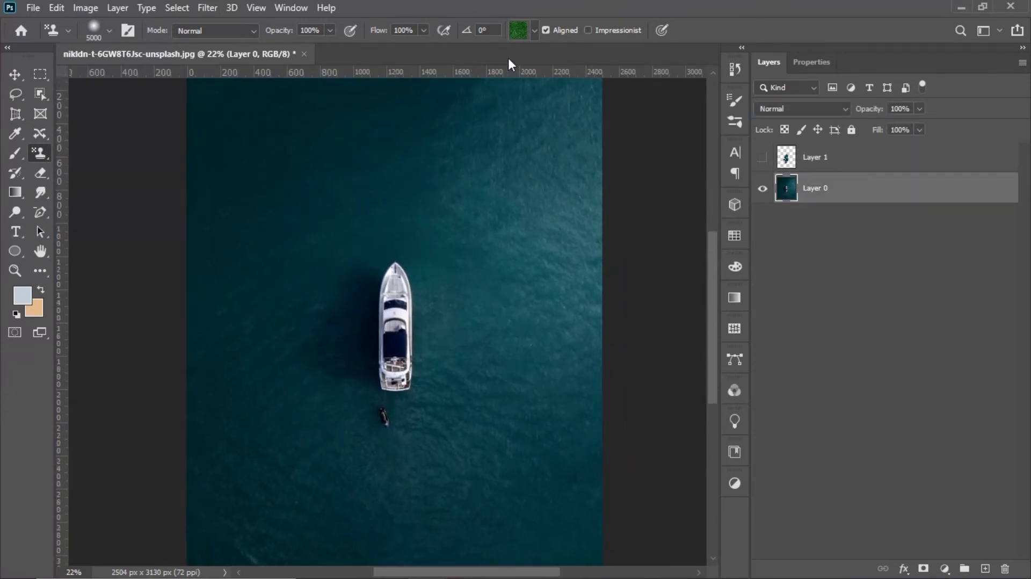
{"action": "left_click", "coordinate": [532, 34]}
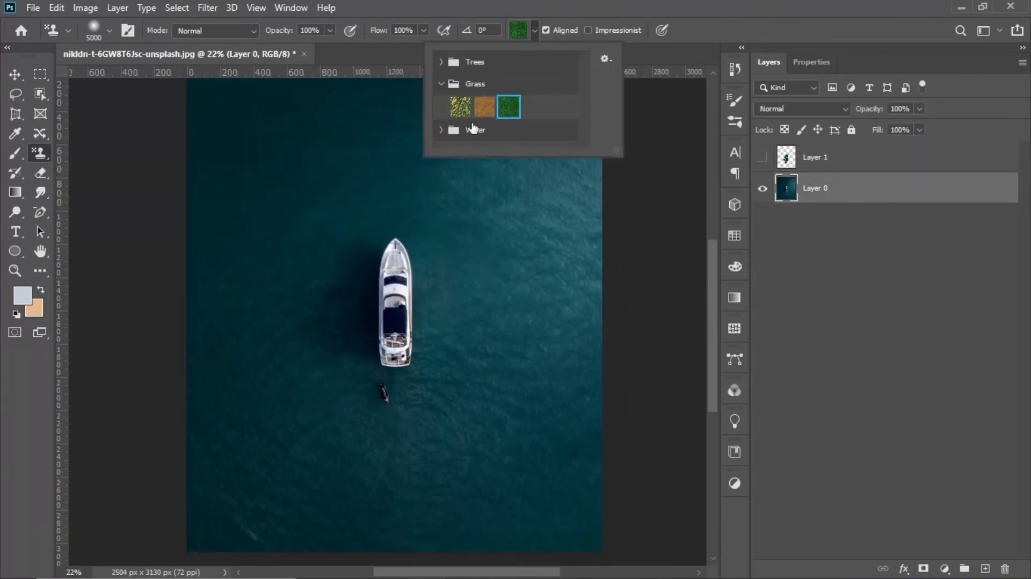
{"action": "left_click", "coordinate": [442, 84]}
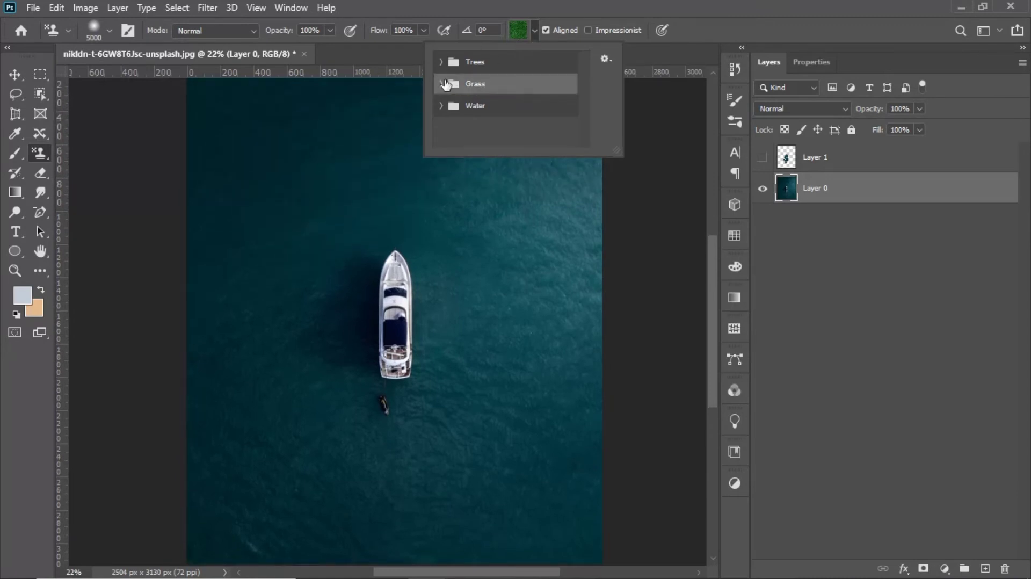
{"action": "left_click", "coordinate": [441, 106]}
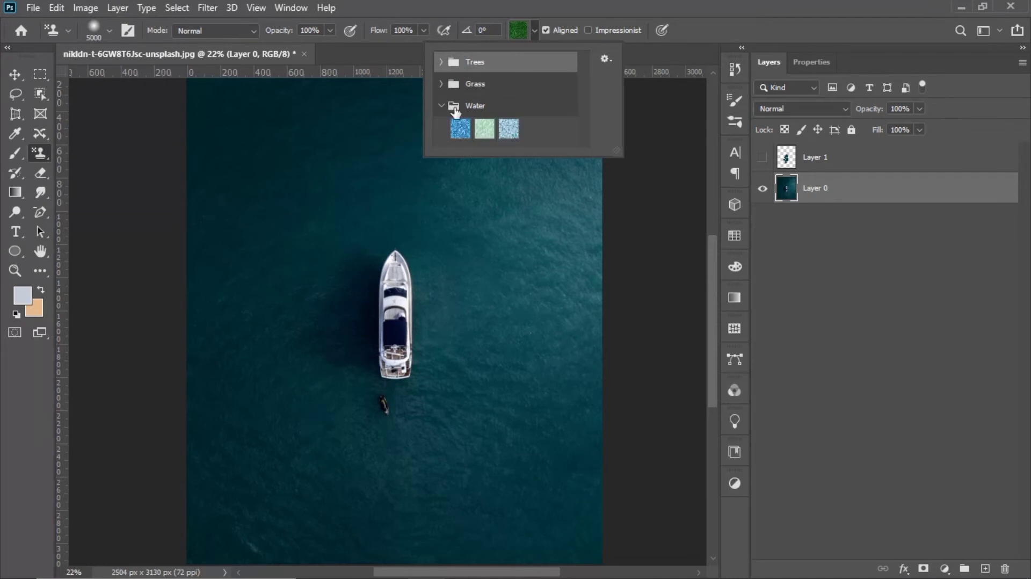
{"action": "left_click", "coordinate": [508, 129]}
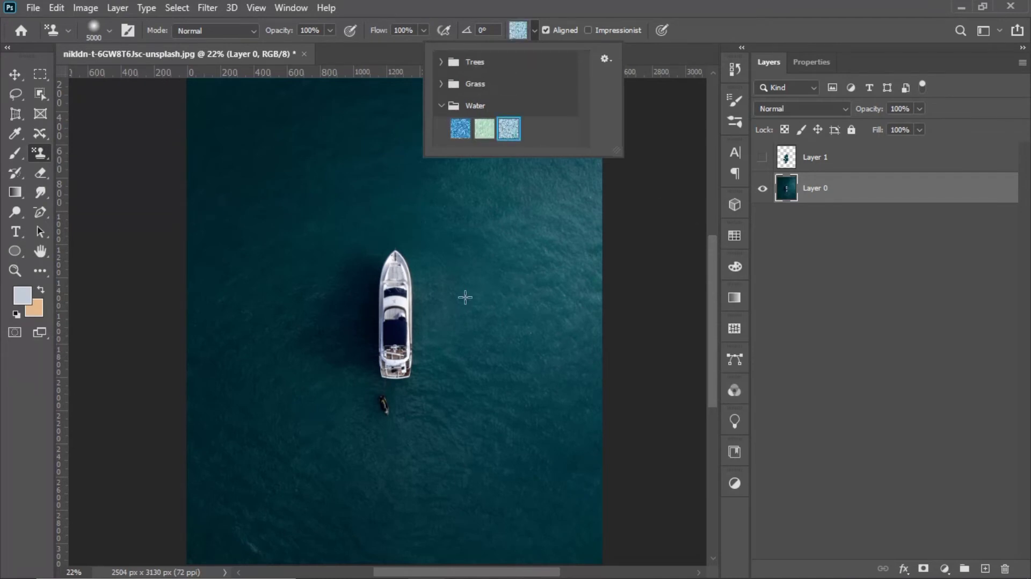
{"action": "left_click", "coordinate": [532, 34]}
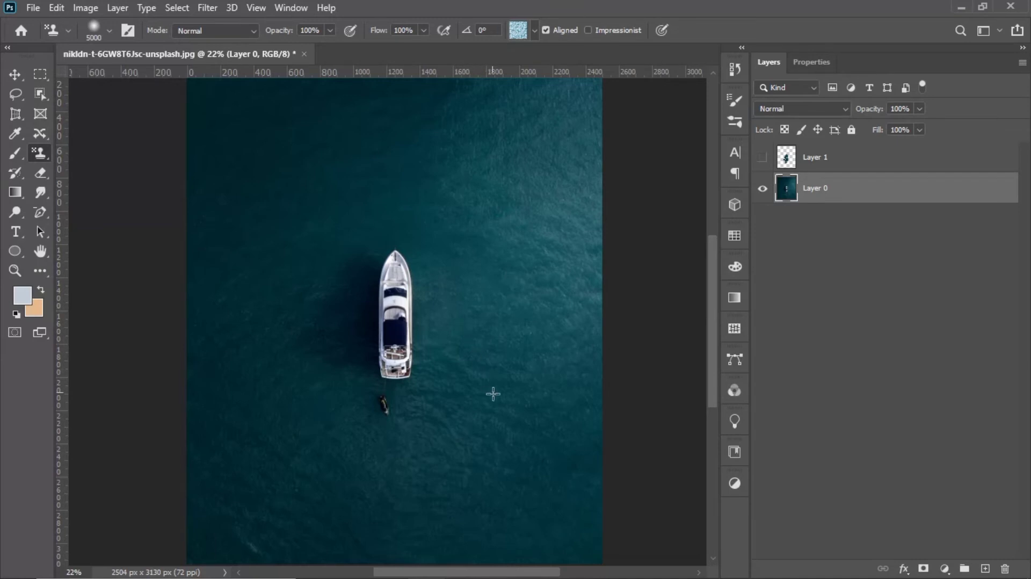
Step: Reduce the brush to 97 px and stamp the water pattern diagonally across the sea below and beside the yacht
{"action": "left_click", "coordinate": [104, 25]}
{"action": "left_click", "coordinate": [128, 75]}
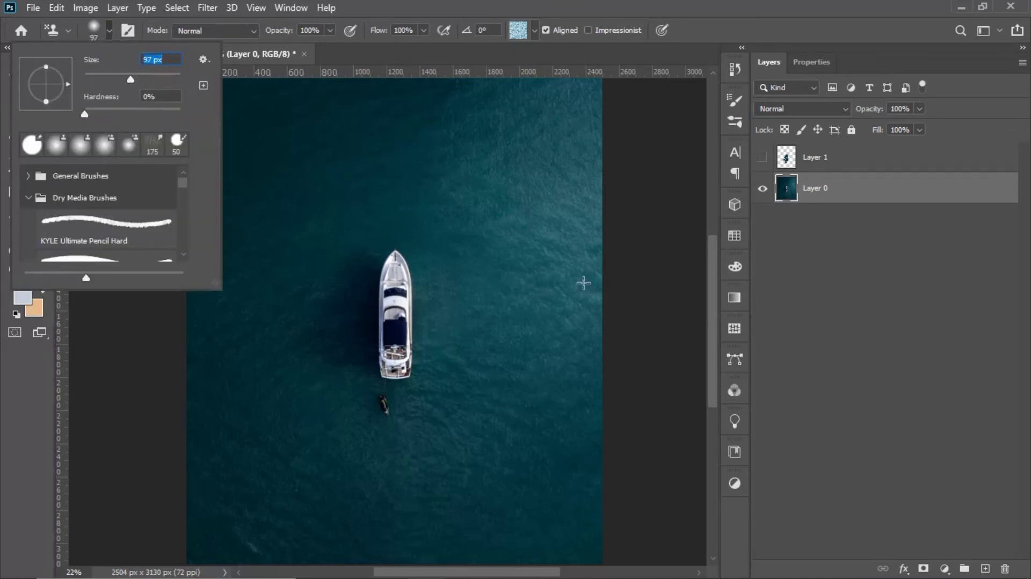
{"action": "mouse_move", "coordinate": [518, 379]}
{"action": "left_mouse_down"}
{"action": "mouse_move", "coordinate": [487, 451]}
{"action": "mouse_move", "coordinate": [529, 380]}
{"action": "mouse_move", "coordinate": [517, 447]}
{"action": "mouse_move", "coordinate": [536, 404]}
{"action": "mouse_move", "coordinate": [537, 473]}
{"action": "mouse_move", "coordinate": [499, 500]}
{"action": "mouse_move", "coordinate": [445, 510]}
{"action": "mouse_move", "coordinate": [529, 357]}
{"action": "mouse_move", "coordinate": [408, 483]}
{"action": "mouse_move", "coordinate": [534, 350]}
{"action": "left_mouse_up"}
Step: Choose the green pattern of the Grass group and stamp it broadly over the lower part of the painted water
{"action": "left_click", "coordinate": [534, 31]}
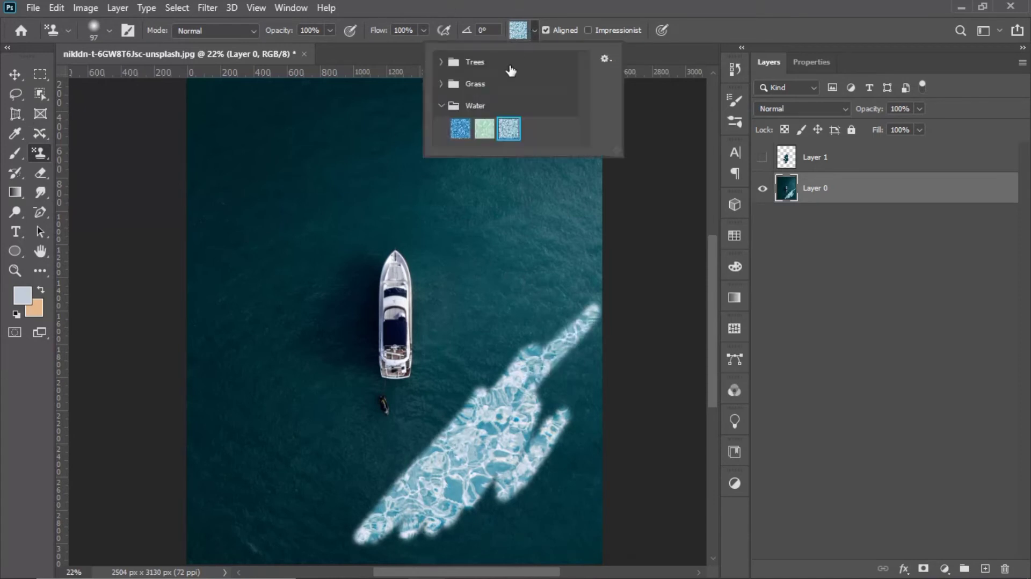
{"action": "left_click", "coordinate": [442, 84]}
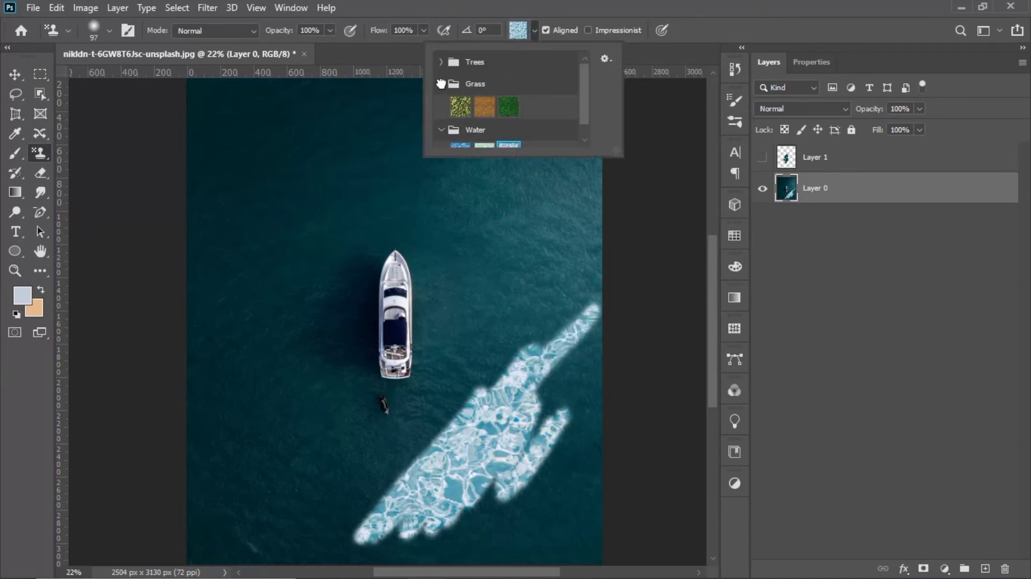
{"action": "left_click", "coordinate": [507, 108]}
{"action": "left_click", "coordinate": [424, 425]}
{"action": "mouse_move", "coordinate": [446, 453]}
{"action": "left_mouse_down"}
{"action": "mouse_move", "coordinate": [329, 490]}
{"action": "mouse_move", "coordinate": [334, 515]}
{"action": "mouse_move", "coordinate": [456, 492]}
{"action": "mouse_move", "coordinate": [483, 455]}
{"action": "mouse_move", "coordinate": [290, 516]}
{"action": "mouse_move", "coordinate": [299, 543]}
{"action": "mouse_move", "coordinate": [283, 574]}
{"action": "mouse_move", "coordinate": [483, 529]}
{"action": "mouse_move", "coordinate": [558, 499]}
{"action": "mouse_move", "coordinate": [582, 507]}
{"action": "mouse_move", "coordinate": [600, 453]}
{"action": "mouse_move", "coordinate": [515, 483]}
{"action": "mouse_move", "coordinate": [585, 429]}
{"action": "mouse_move", "coordinate": [516, 451]}
{"action": "mouse_move", "coordinate": [618, 406]}
{"action": "mouse_move", "coordinate": [656, 372]}
{"action": "mouse_move", "coordinate": [570, 393]}
{"action": "left_mouse_up"}
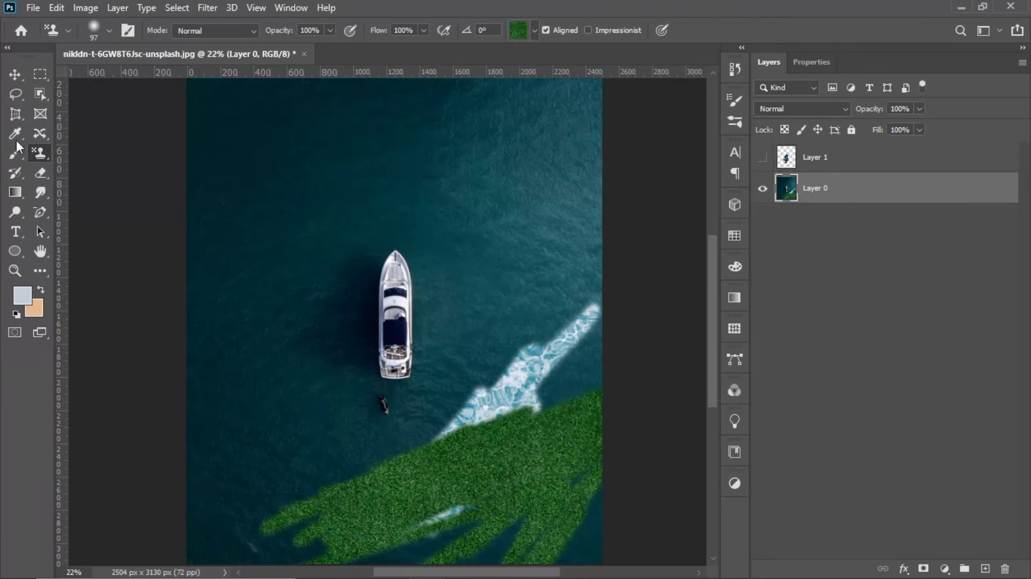
Step: Open the image woman-walks-umbrella-mountains-among-rocks-covered-with-greenery from the Downloads folder
{"action": "left_click", "coordinate": [30, 11]}
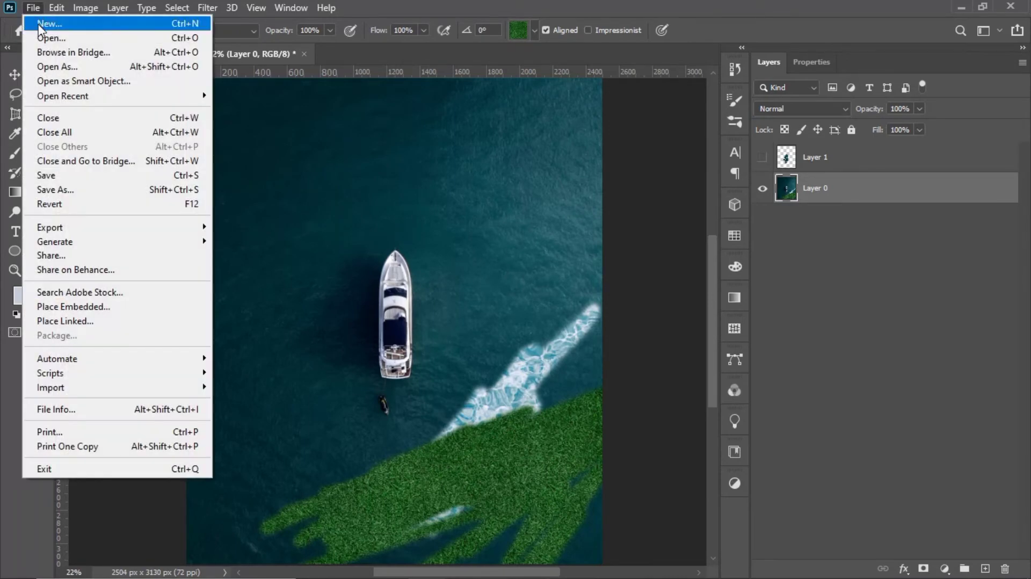
{"action": "left_click", "coordinate": [41, 35]}
{"action": "scroll", "coordinate": [593, 356], "scroll_direction": "down", "scroll_amount": 2}
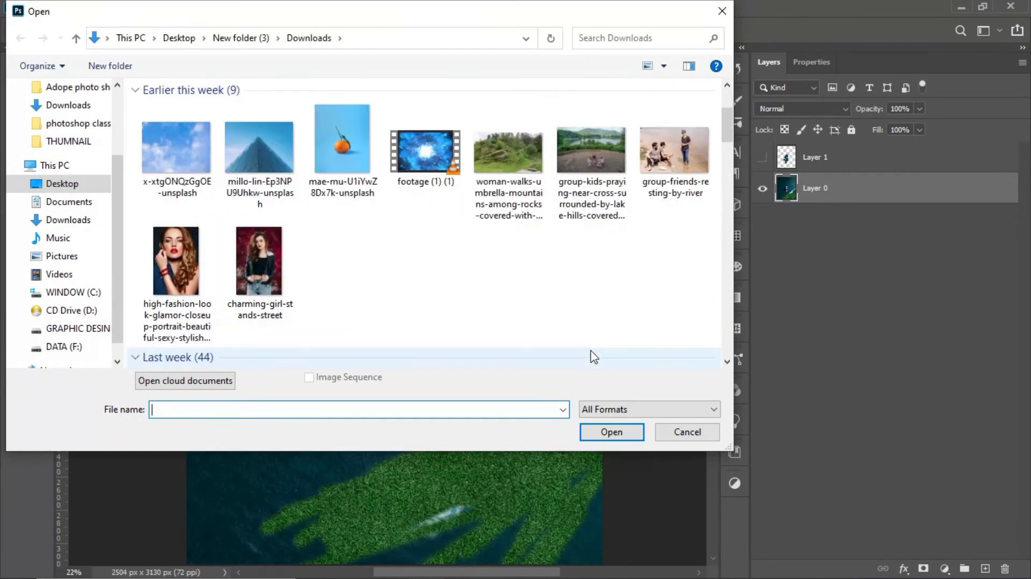
{"action": "scroll", "coordinate": [577, 251], "scroll_direction": "up", "scroll_amount": 2}
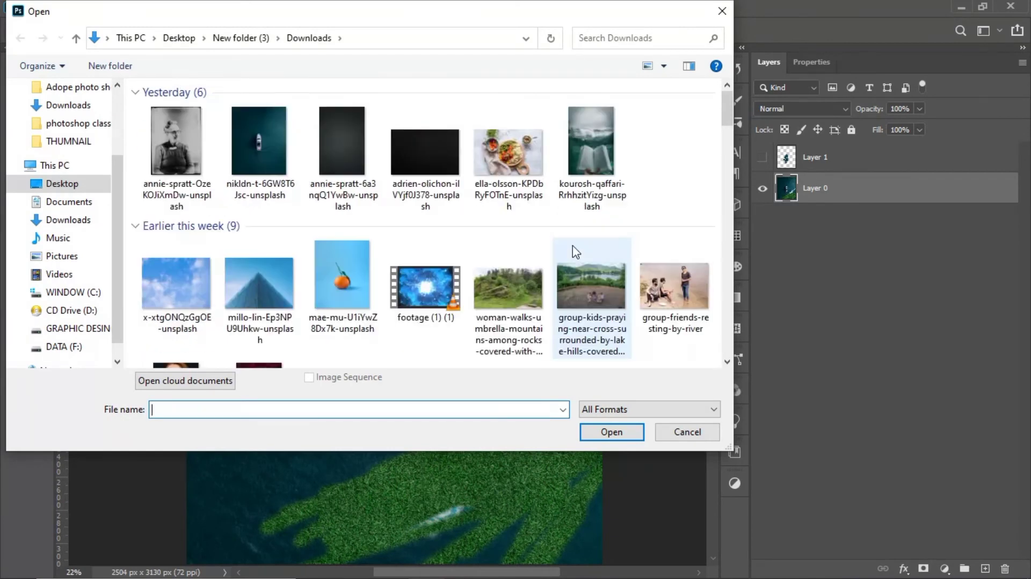
{"action": "left_click", "coordinate": [511, 288]}
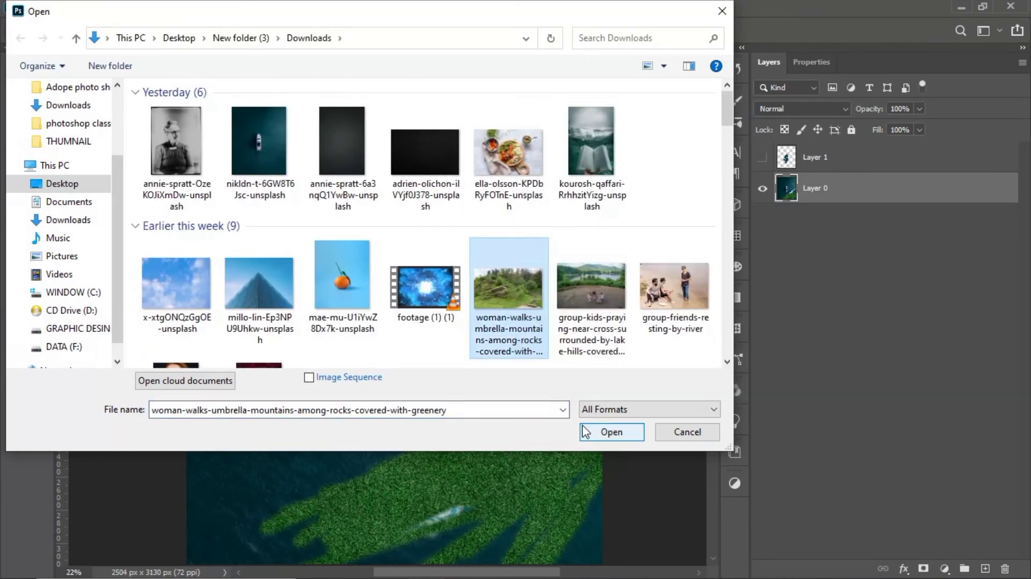
{"action": "left_click", "coordinate": [611, 432]}
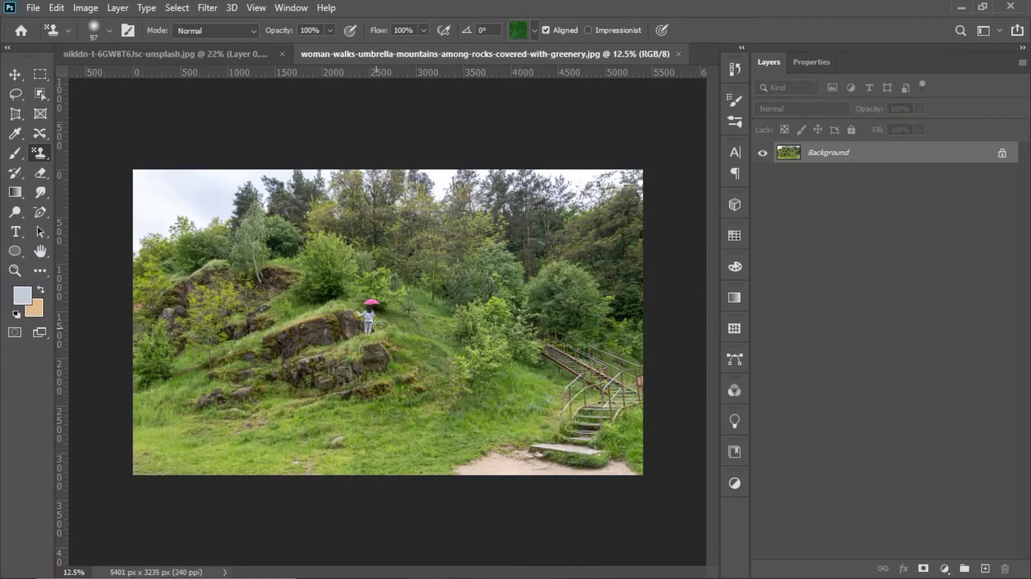
Step: Stamp the green grass pattern over the large rock just below the woman with the pink umbrella
{"action": "scroll", "coordinate": [373, 322], "scroll_direction": "up", "scroll_amount": 4}
{"action": "scroll", "coordinate": [406, 415], "scroll_direction": "up", "scroll_amount": 3}
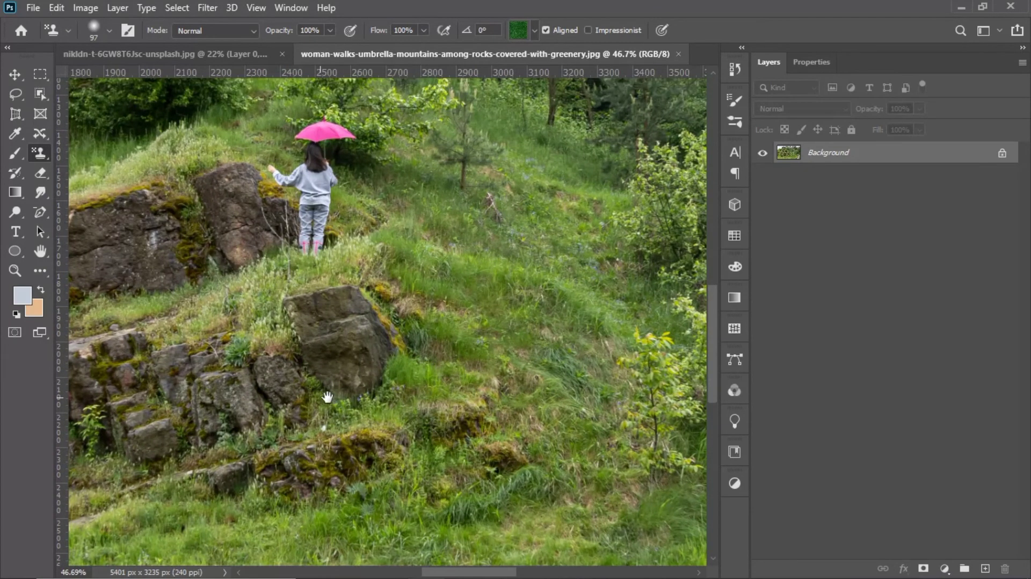
{"action": "mouse_move", "coordinate": [327, 397]}
{"action": "left_mouse_down"}
{"action": "mouse_move", "coordinate": [441, 450]}
{"action": "mouse_move", "coordinate": [471, 412]}
{"action": "mouse_move", "coordinate": [446, 428]}
{"action": "mouse_move", "coordinate": [497, 445]}
{"action": "mouse_move", "coordinate": [513, 433]}
{"action": "mouse_move", "coordinate": [483, 445]}
{"action": "mouse_move", "coordinate": [517, 420]}
{"action": "left_mouse_up"}
{"action": "mouse_move", "coordinate": [431, 415]}
{"action": "left_mouse_down"}
{"action": "mouse_move", "coordinate": [502, 389]}
{"action": "mouse_move", "coordinate": [513, 412]}
{"action": "left_mouse_up"}
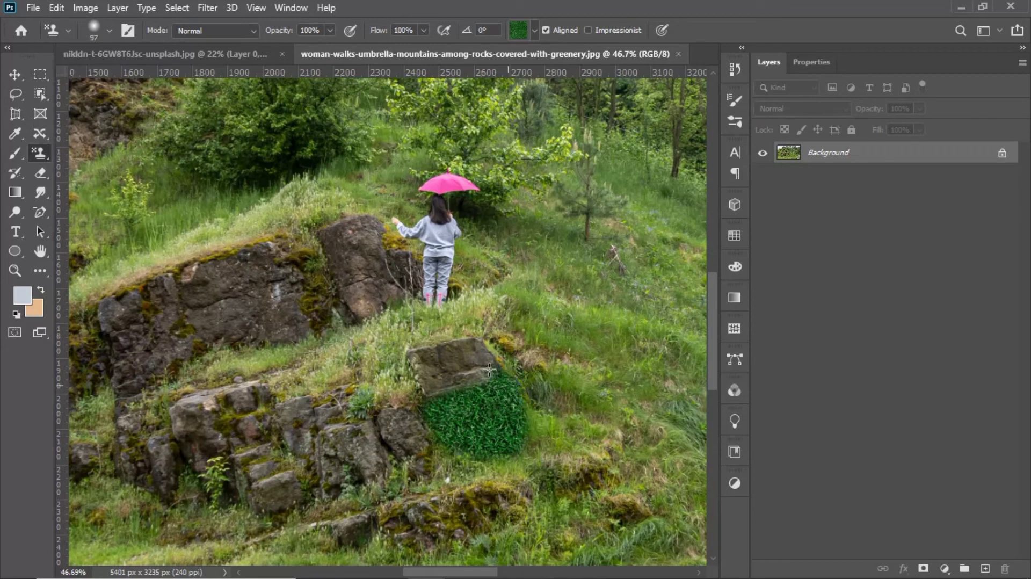
{"action": "mouse_move", "coordinate": [488, 370]}
{"action": "left_mouse_down"}
{"action": "mouse_move", "coordinate": [465, 347]}
{"action": "mouse_move", "coordinate": [415, 354]}
{"action": "mouse_move", "coordinate": [463, 368]}
{"action": "mouse_move", "coordinate": [428, 388]}
{"action": "mouse_move", "coordinate": [452, 376]}
{"action": "mouse_move", "coordinate": [477, 381]}
{"action": "mouse_move", "coordinate": [497, 438]}
{"action": "mouse_move", "coordinate": [468, 448]}
{"action": "mouse_move", "coordinate": [431, 440]}
{"action": "mouse_move", "coordinate": [422, 426]}
{"action": "mouse_move", "coordinate": [364, 439]}
{"action": "mouse_move", "coordinate": [431, 446]}
{"action": "mouse_move", "coordinate": [395, 473]}
{"action": "mouse_move", "coordinate": [440, 471]}
{"action": "mouse_move", "coordinate": [411, 484]}
{"action": "mouse_move", "coordinate": [447, 461]}
{"action": "left_mouse_up"}
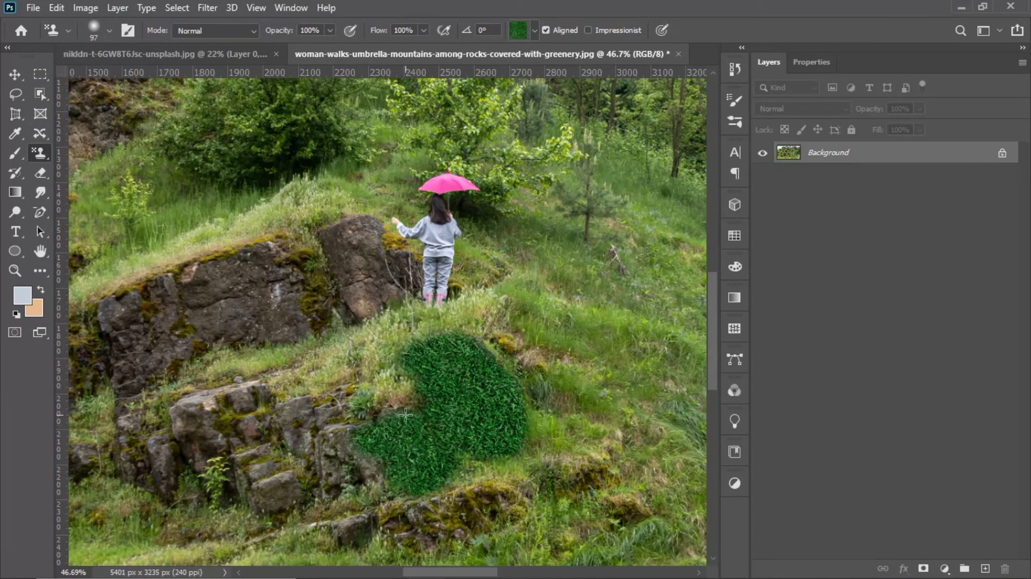
Step: Extend the grass pattern over the lower rock ledges and start covering the big rock beside the woman
{"action": "mouse_move", "coordinate": [379, 424]}
{"action": "left_mouse_down"}
{"action": "mouse_move", "coordinate": [290, 429]}
{"action": "mouse_move", "coordinate": [342, 401]}
{"action": "mouse_move", "coordinate": [320, 412]}
{"action": "mouse_move", "coordinate": [300, 402]}
{"action": "mouse_move", "coordinate": [202, 402]}
{"action": "mouse_move", "coordinate": [192, 429]}
{"action": "mouse_move", "coordinate": [261, 403]}
{"action": "mouse_move", "coordinate": [206, 408]}
{"action": "mouse_move", "coordinate": [188, 431]}
{"action": "mouse_move", "coordinate": [251, 451]}
{"action": "mouse_move", "coordinate": [173, 469]}
{"action": "mouse_move", "coordinate": [173, 448]}
{"action": "mouse_move", "coordinate": [163, 482]}
{"action": "mouse_move", "coordinate": [283, 502]}
{"action": "mouse_move", "coordinate": [346, 478]}
{"action": "mouse_move", "coordinate": [258, 482]}
{"action": "mouse_move", "coordinate": [311, 461]}
{"action": "left_mouse_up"}
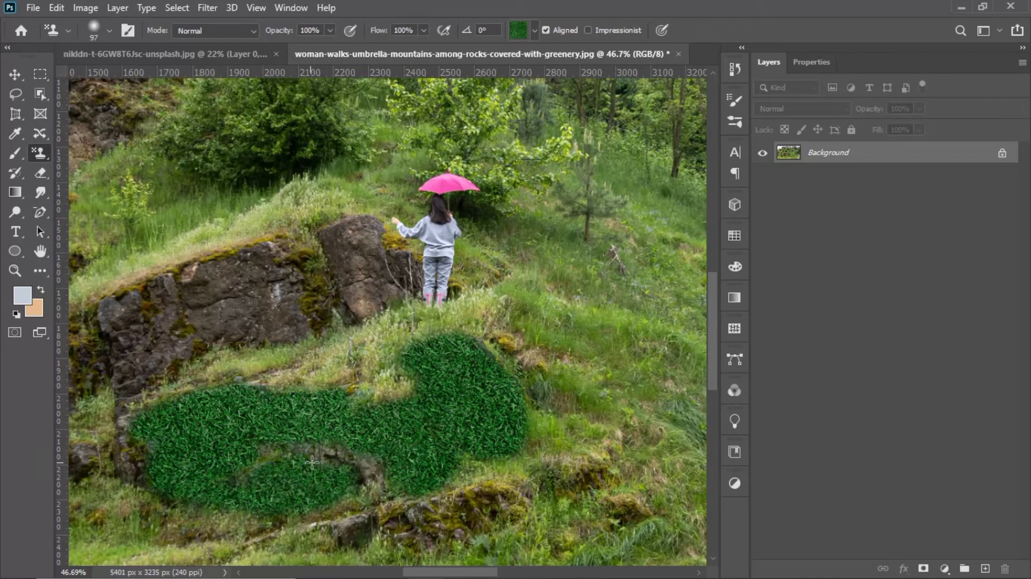
{"action": "mouse_move", "coordinate": [367, 445]}
{"action": "left_mouse_down"}
{"action": "mouse_move", "coordinate": [302, 449]}
{"action": "mouse_move", "coordinate": [366, 463]}
{"action": "mouse_move", "coordinate": [366, 492]}
{"action": "mouse_move", "coordinate": [395, 500]}
{"action": "mouse_move", "coordinate": [303, 526]}
{"action": "mouse_move", "coordinate": [481, 488]}
{"action": "mouse_move", "coordinate": [405, 525]}
{"action": "mouse_move", "coordinate": [473, 513]}
{"action": "mouse_move", "coordinate": [599, 471]}
{"action": "mouse_move", "coordinate": [521, 522]}
{"action": "mouse_move", "coordinate": [414, 545]}
{"action": "left_mouse_up"}
{"action": "mouse_move", "coordinate": [493, 512]}
{"action": "left_mouse_down"}
{"action": "mouse_move", "coordinate": [516, 473]}
{"action": "mouse_move", "coordinate": [451, 470]}
{"action": "left_mouse_up"}
{"action": "mouse_move", "coordinate": [346, 291]}
{"action": "left_mouse_down"}
{"action": "mouse_move", "coordinate": [241, 344]}
{"action": "mouse_move", "coordinate": [285, 349]}
{"action": "mouse_move", "coordinate": [344, 302]}
{"action": "left_mouse_up"}
Step: Enlarge the brush to 143 px and cover the remaining big rocks beside and below the woman with the grass pattern
{"action": "left_click", "coordinate": [109, 31]}
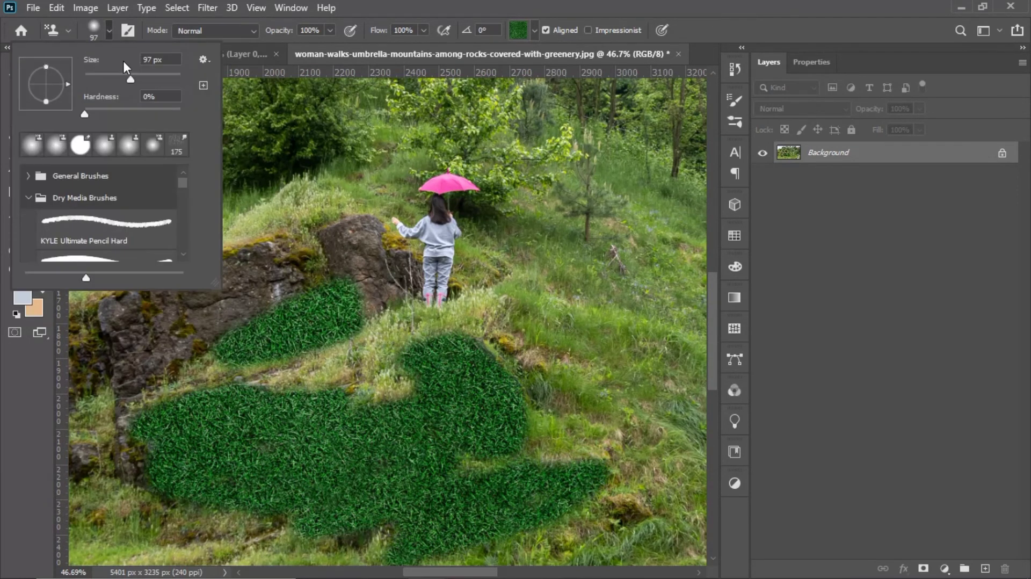
{"action": "key", "text": "Return"}
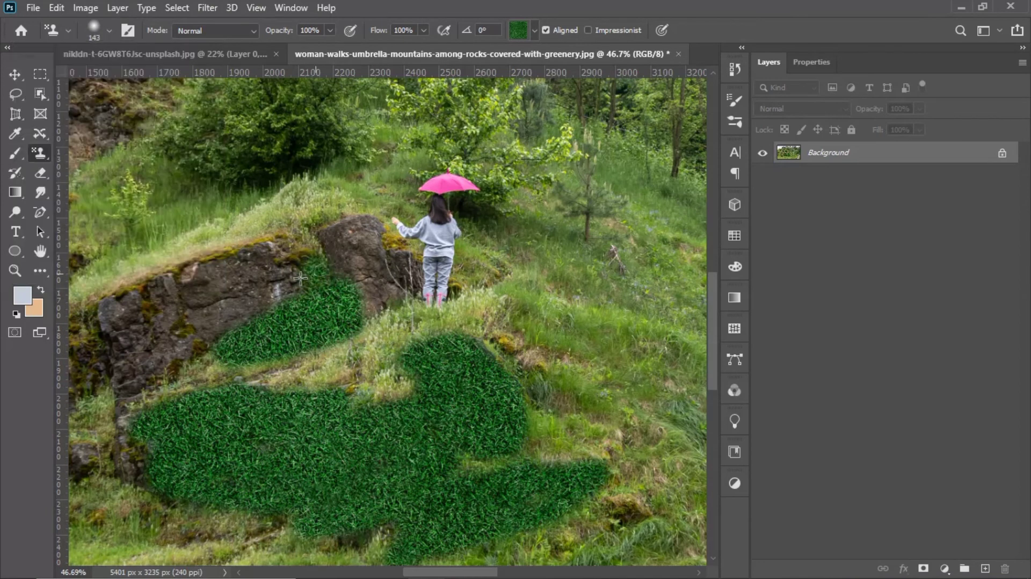
{"action": "mouse_move", "coordinate": [306, 268]}
{"action": "left_mouse_down"}
{"action": "mouse_move", "coordinate": [366, 247]}
{"action": "mouse_move", "coordinate": [375, 310]}
{"action": "mouse_move", "coordinate": [359, 325]}
{"action": "mouse_move", "coordinate": [153, 336]}
{"action": "mouse_move", "coordinate": [343, 240]}
{"action": "mouse_move", "coordinate": [288, 262]}
{"action": "mouse_move", "coordinate": [150, 288]}
{"action": "mouse_move", "coordinate": [118, 308]}
{"action": "mouse_move", "coordinate": [117, 417]}
{"action": "mouse_move", "coordinate": [150, 382]}
{"action": "mouse_move", "coordinate": [148, 359]}
{"action": "mouse_move", "coordinate": [221, 340]}
{"action": "mouse_move", "coordinate": [274, 350]}
{"action": "mouse_move", "coordinate": [144, 387]}
{"action": "mouse_move", "coordinate": [241, 392]}
{"action": "mouse_move", "coordinate": [382, 337]}
{"action": "mouse_move", "coordinate": [359, 372]}
{"action": "mouse_move", "coordinate": [309, 412]}
{"action": "mouse_move", "coordinate": [391, 366]}
{"action": "mouse_move", "coordinate": [396, 407]}
{"action": "mouse_move", "coordinate": [377, 433]}
{"action": "left_mouse_up"}
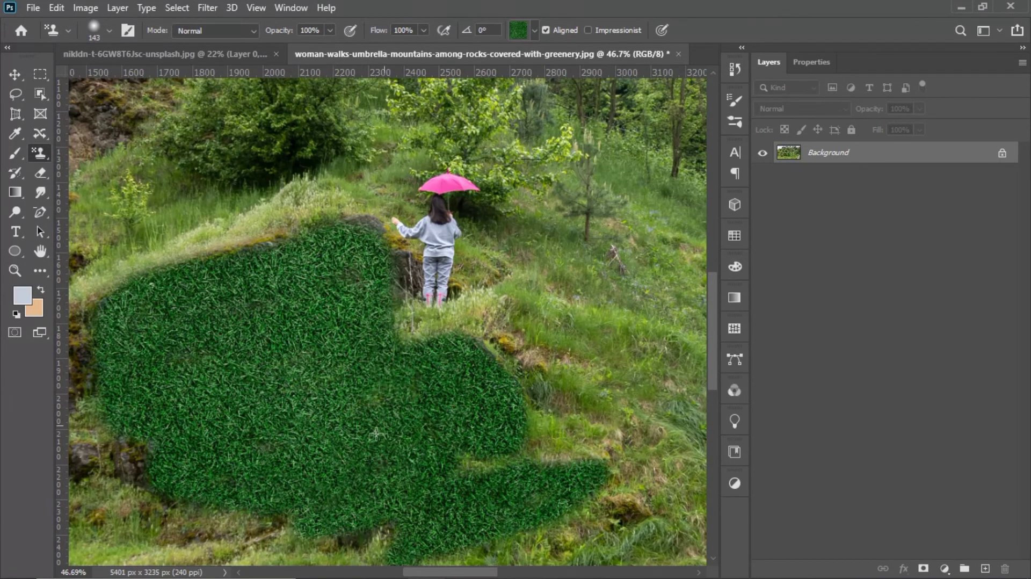
{"action": "mouse_move", "coordinate": [446, 413]}
{"action": "left_mouse_down"}
{"action": "mouse_move", "coordinate": [461, 467]}
{"action": "mouse_move", "coordinate": [524, 465]}
{"action": "mouse_move", "coordinate": [550, 455]}
{"action": "mouse_move", "coordinate": [572, 408]}
{"action": "mouse_move", "coordinate": [565, 446]}
{"action": "mouse_move", "coordinate": [599, 440]}
{"action": "mouse_move", "coordinate": [600, 503]}
{"action": "mouse_move", "coordinate": [654, 501]}
{"action": "mouse_move", "coordinate": [650, 539]}
{"action": "mouse_move", "coordinate": [508, 555]}
{"action": "mouse_move", "coordinate": [307, 555]}
{"action": "mouse_move", "coordinate": [342, 540]}
{"action": "mouse_move", "coordinate": [273, 537]}
{"action": "mouse_move", "coordinate": [235, 521]}
{"action": "mouse_move", "coordinate": [150, 522]}
{"action": "mouse_move", "coordinate": [212, 530]}
{"action": "left_mouse_up"}
Step: Stamp the grass pattern over the lower flight of stairs, its railings and the stone slab at its foot
{"action": "scroll", "coordinate": [230, 524], "scroll_direction": "down", "scroll_amount": 5}
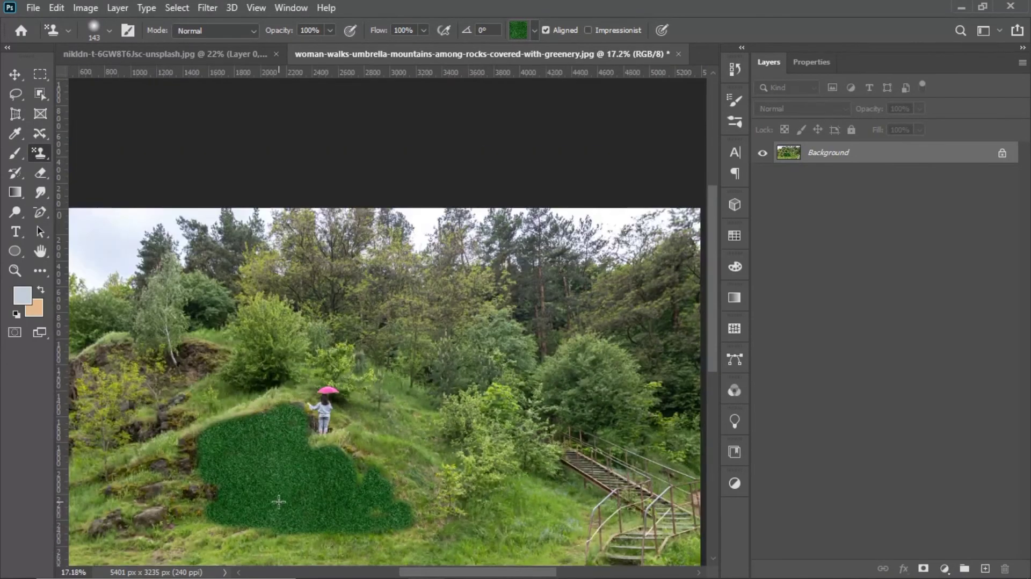
{"action": "scroll", "coordinate": [623, 460], "scroll_direction": "up", "scroll_amount": 2}
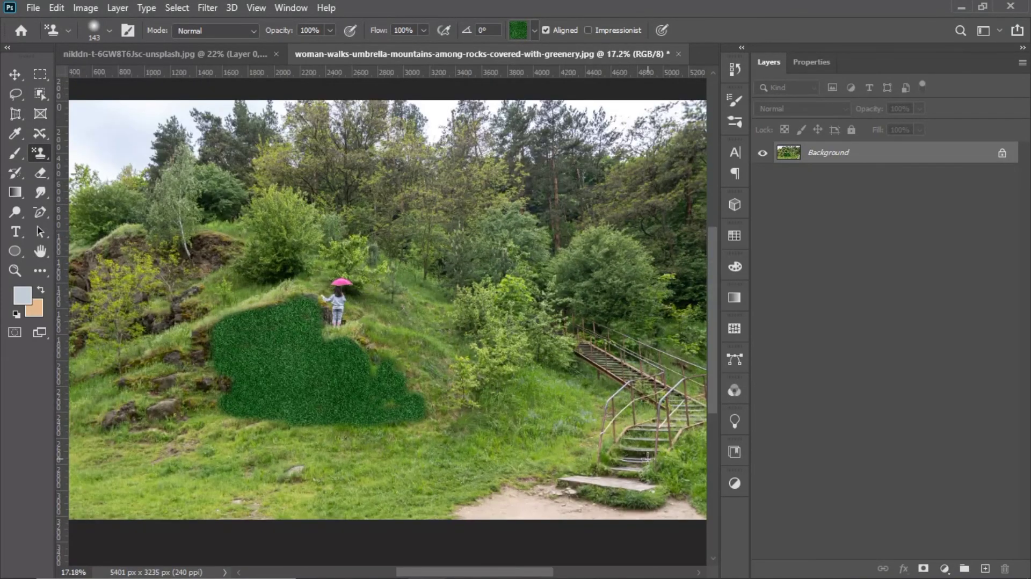
{"action": "left_click_drag", "start_coordinate": [648, 459], "coordinate": [519, 478]}
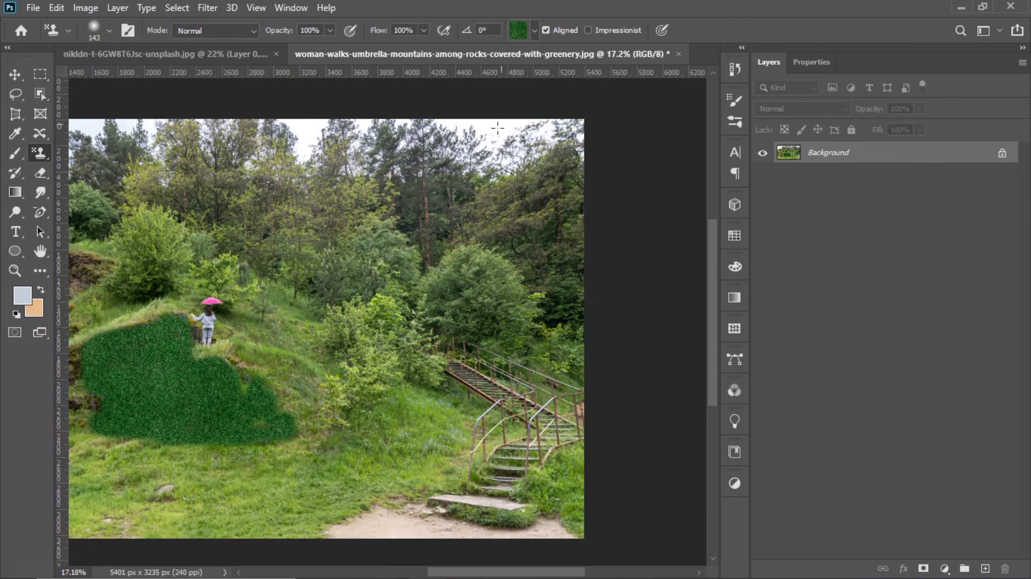
{"action": "scroll", "coordinate": [485, 520], "scroll_direction": "up", "scroll_amount": 5}
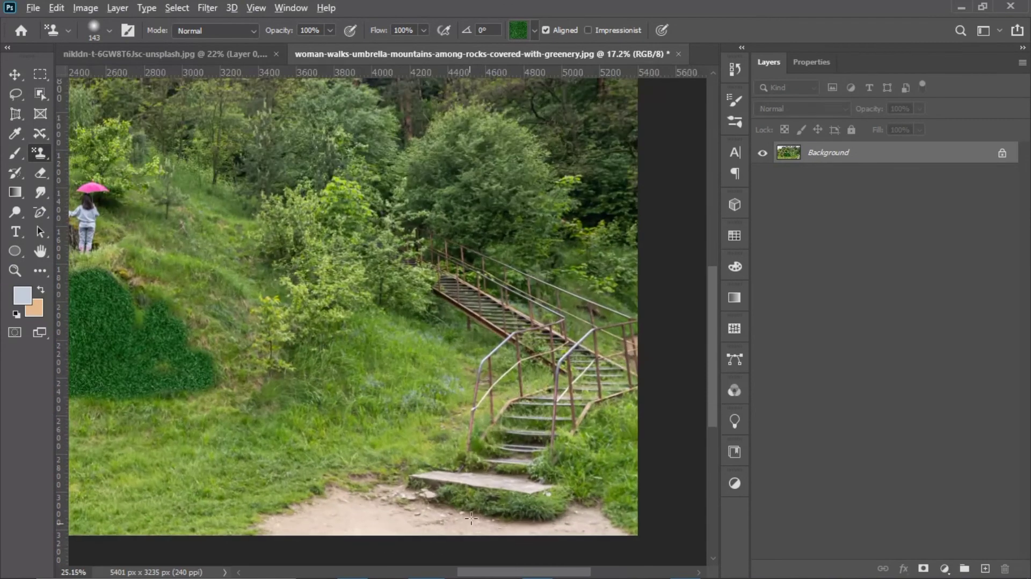
{"action": "mouse_move", "coordinate": [526, 504]}
{"action": "left_mouse_down"}
{"action": "mouse_move", "coordinate": [443, 506]}
{"action": "mouse_move", "coordinate": [580, 531]}
{"action": "mouse_move", "coordinate": [408, 499]}
{"action": "mouse_move", "coordinate": [543, 472]}
{"action": "mouse_move", "coordinate": [532, 453]}
{"action": "mouse_move", "coordinate": [580, 376]}
{"action": "mouse_move", "coordinate": [601, 301]}
{"action": "mouse_move", "coordinate": [571, 458]}
{"action": "mouse_move", "coordinate": [677, 322]}
{"action": "mouse_move", "coordinate": [601, 360]}
{"action": "mouse_move", "coordinate": [666, 258]}
{"action": "mouse_move", "coordinate": [648, 264]}
{"action": "mouse_move", "coordinate": [698, 300]}
{"action": "mouse_move", "coordinate": [684, 349]}
{"action": "mouse_move", "coordinate": [617, 440]}
{"action": "mouse_move", "coordinate": [534, 447]}
{"action": "mouse_move", "coordinate": [531, 387]}
{"action": "mouse_move", "coordinate": [477, 387]}
{"action": "mouse_move", "coordinate": [424, 408]}
{"action": "mouse_move", "coordinate": [466, 315]}
{"action": "mouse_move", "coordinate": [585, 255]}
{"action": "left_mouse_up"}
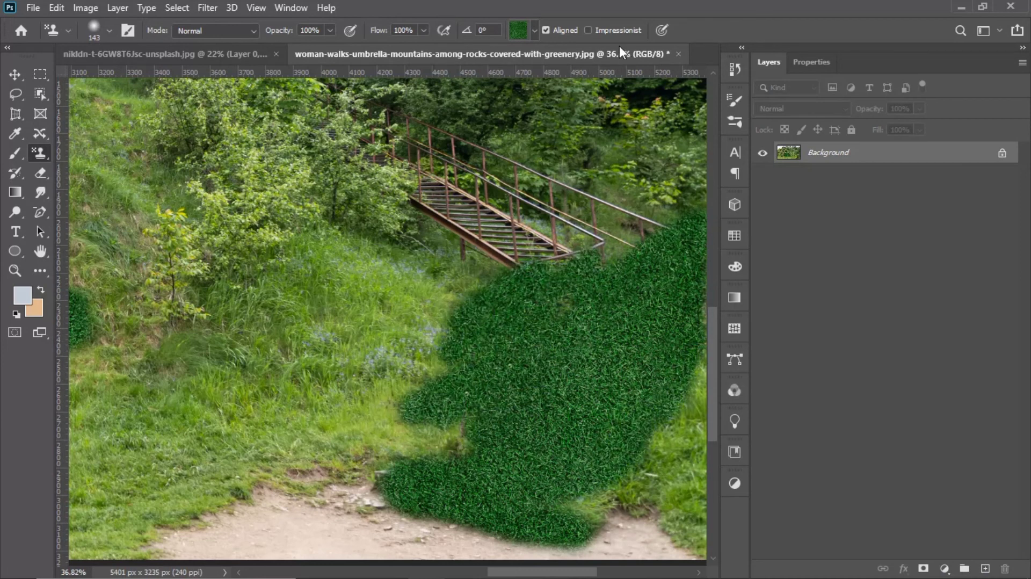
Step: Choose the yellow autumn pattern of the Trees group and stamp it over the upper stairs, nearby bushes and most of the stamped grass there
{"action": "left_click", "coordinate": [534, 31]}
{"action": "scroll", "coordinate": [442, 86], "scroll_direction": "up", "scroll_amount": 1}
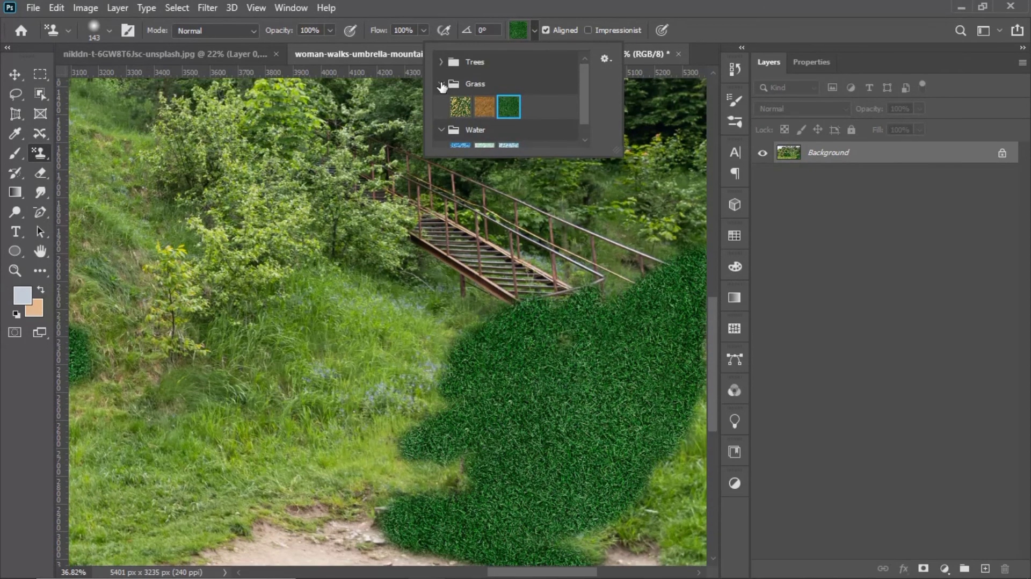
{"action": "left_click", "coordinate": [440, 61]}
{"action": "left_click", "coordinate": [527, 90]}
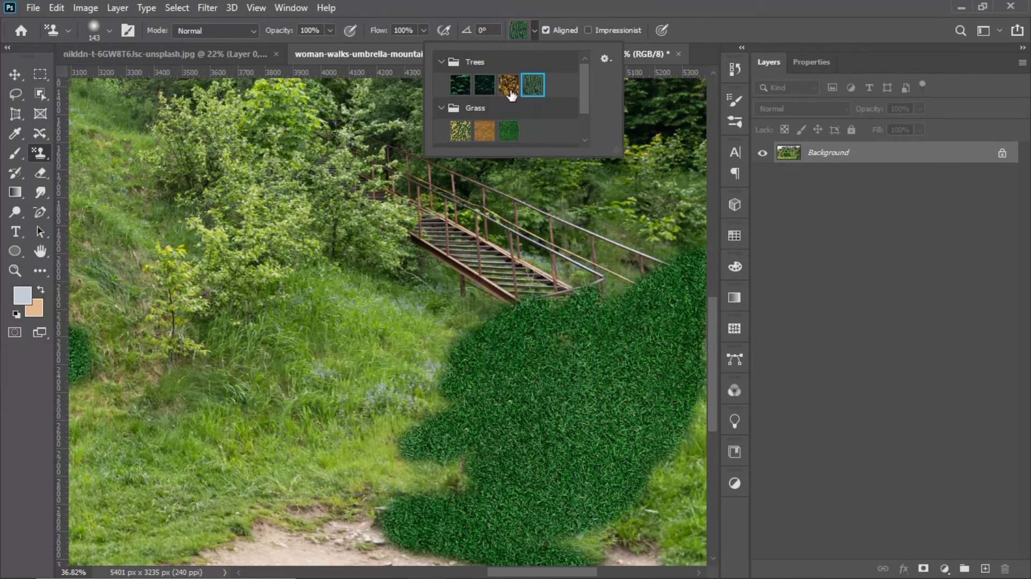
{"action": "left_click", "coordinate": [508, 85]}
{"action": "mouse_move", "coordinate": [382, 341]}
{"action": "left_mouse_down"}
{"action": "mouse_move", "coordinate": [359, 377]}
{"action": "mouse_move", "coordinate": [357, 431]}
{"action": "mouse_move", "coordinate": [377, 318]}
{"action": "mouse_move", "coordinate": [363, 316]}
{"action": "mouse_move", "coordinate": [334, 426]}
{"action": "mouse_move", "coordinate": [339, 362]}
{"action": "mouse_move", "coordinate": [387, 272]}
{"action": "mouse_move", "coordinate": [332, 294]}
{"action": "mouse_move", "coordinate": [347, 253]}
{"action": "mouse_move", "coordinate": [309, 350]}
{"action": "mouse_move", "coordinate": [308, 400]}
{"action": "mouse_move", "coordinate": [332, 299]}
{"action": "mouse_move", "coordinate": [334, 418]}
{"action": "mouse_move", "coordinate": [376, 328]}
{"action": "mouse_move", "coordinate": [369, 426]}
{"action": "mouse_move", "coordinate": [384, 351]}
{"action": "mouse_move", "coordinate": [397, 346]}
{"action": "mouse_move", "coordinate": [388, 435]}
{"action": "mouse_move", "coordinate": [400, 308]}
{"action": "mouse_move", "coordinate": [409, 406]}
{"action": "mouse_move", "coordinate": [418, 303]}
{"action": "mouse_move", "coordinate": [399, 453]}
{"action": "mouse_move", "coordinate": [335, 444]}
{"action": "mouse_move", "coordinate": [311, 427]}
{"action": "mouse_move", "coordinate": [292, 387]}
{"action": "mouse_move", "coordinate": [330, 249]}
{"action": "mouse_move", "coordinate": [288, 311]}
{"action": "mouse_move", "coordinate": [270, 423]}
{"action": "mouse_move", "coordinate": [260, 383]}
{"action": "mouse_move", "coordinate": [289, 255]}
{"action": "mouse_move", "coordinate": [311, 229]}
{"action": "mouse_move", "coordinate": [187, 373]}
{"action": "mouse_move", "coordinate": [247, 233]}
{"action": "mouse_move", "coordinate": [207, 317]}
{"action": "mouse_move", "coordinate": [362, 152]}
{"action": "mouse_move", "coordinate": [457, 150]}
{"action": "mouse_move", "coordinate": [331, 302]}
{"action": "mouse_move", "coordinate": [374, 282]}
{"action": "mouse_move", "coordinate": [369, 356]}
{"action": "mouse_move", "coordinate": [384, 408]}
{"action": "mouse_move", "coordinate": [539, 185]}
{"action": "mouse_move", "coordinate": [459, 338]}
{"action": "mouse_move", "coordinate": [449, 416]}
{"action": "mouse_move", "coordinate": [419, 429]}
{"action": "mouse_move", "coordinate": [460, 408]}
{"action": "mouse_move", "coordinate": [654, 129]}
{"action": "mouse_move", "coordinate": [499, 540]}
{"action": "mouse_move", "coordinate": [585, 456]}
{"action": "mouse_move", "coordinate": [521, 478]}
{"action": "mouse_move", "coordinate": [476, 453]}
{"action": "mouse_move", "coordinate": [409, 357]}
{"action": "mouse_move", "coordinate": [408, 447]}
{"action": "mouse_move", "coordinate": [443, 540]}
{"action": "mouse_move", "coordinate": [367, 377]}
{"action": "left_mouse_up"}
{"action": "mouse_move", "coordinate": [260, 460]}
{"action": "left_mouse_down"}
{"action": "mouse_move", "coordinate": [265, 361]}
{"action": "mouse_move", "coordinate": [232, 300]}
{"action": "mouse_move", "coordinate": [195, 430]}
{"action": "left_mouse_up"}
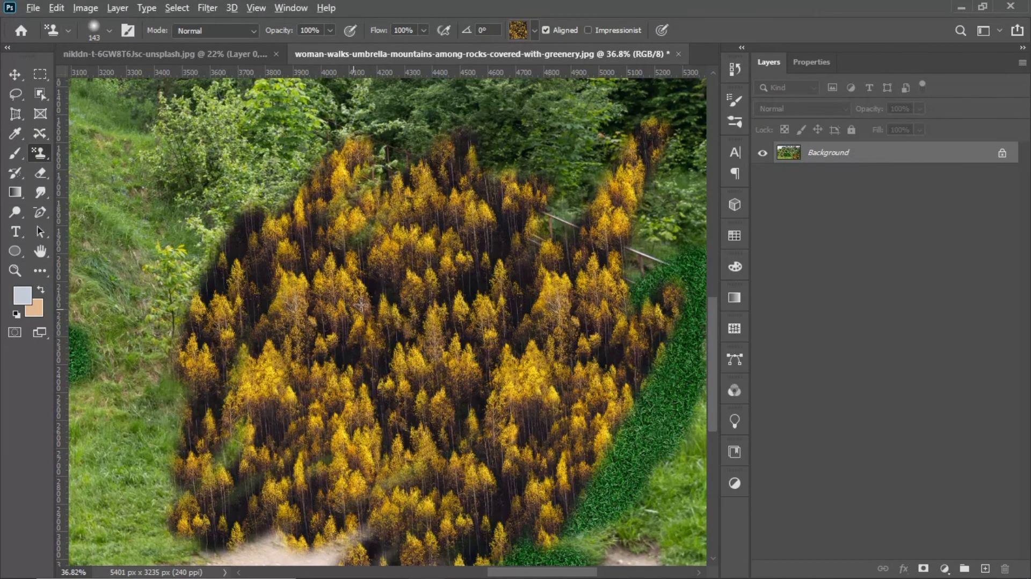
{"action": "scroll", "coordinate": [362, 304], "scroll_direction": "down", "scroll_amount": 6}
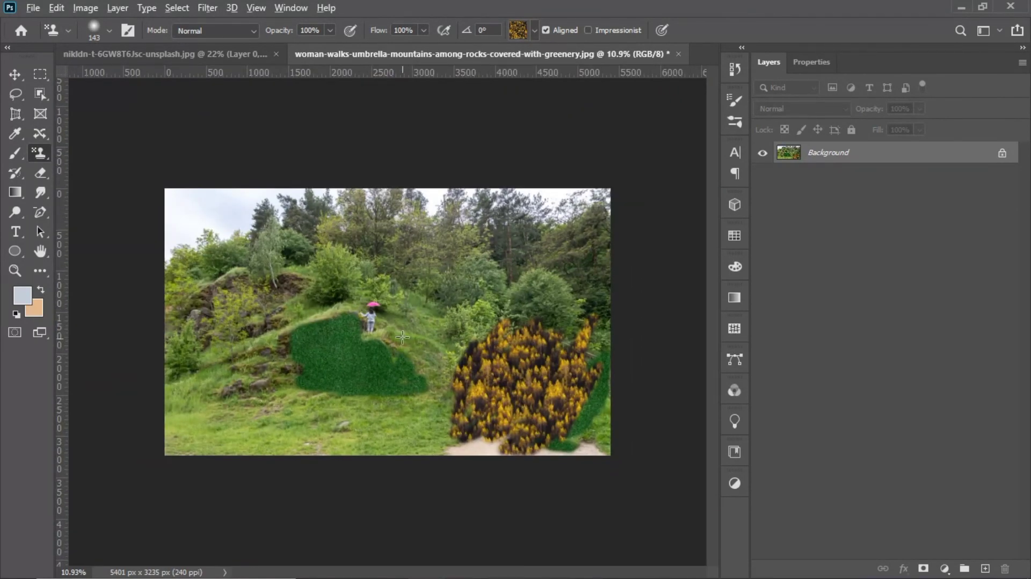
{"action": "scroll", "coordinate": [402, 337], "scroll_direction": "up", "scroll_amount": 5}
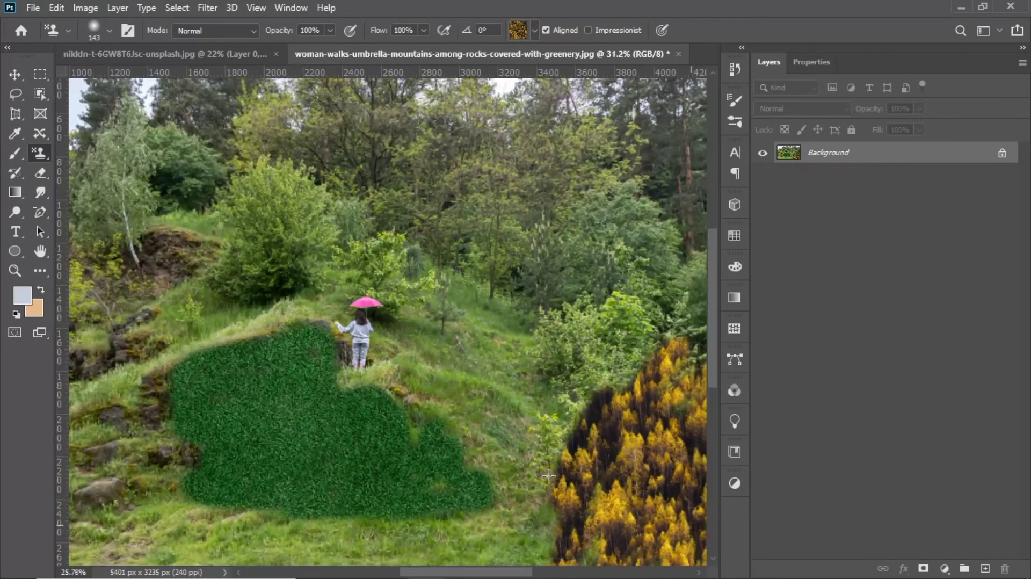
{"action": "scroll", "coordinate": [548, 476], "scroll_direction": "down", "scroll_amount": 5}
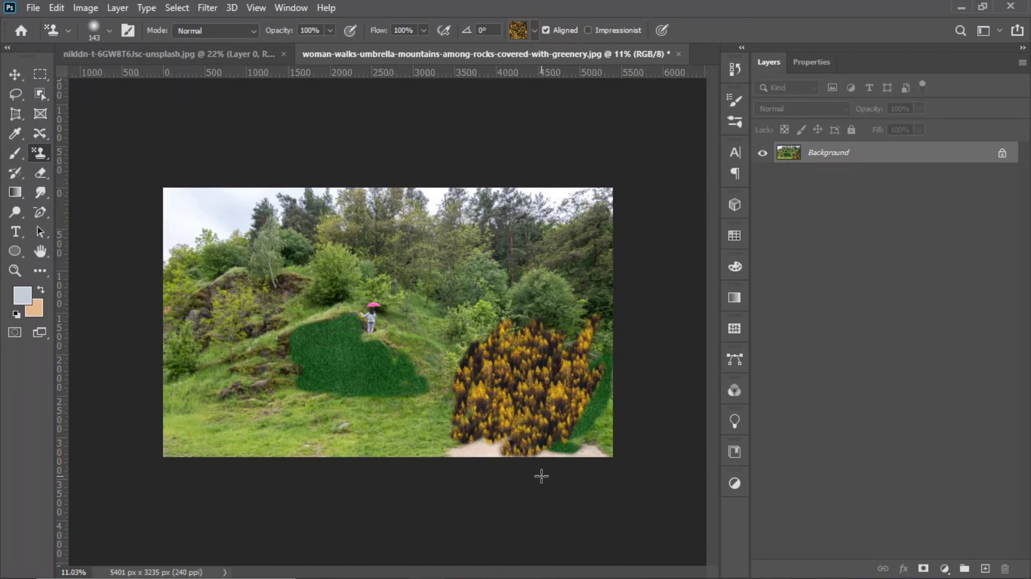
{"action": "scroll", "coordinate": [508, 365], "scroll_direction": "up", "scroll_amount": 2}
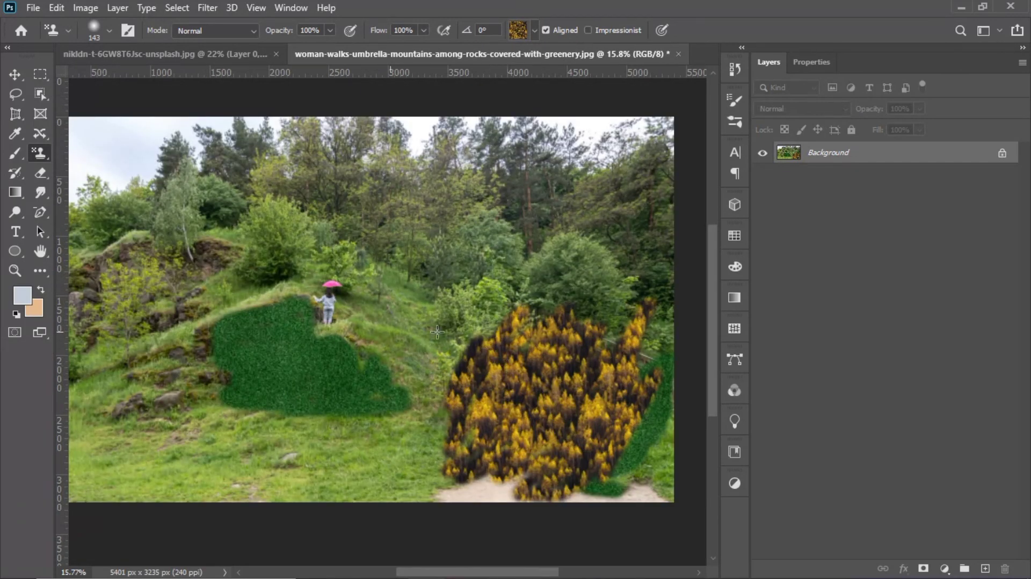
{"action": "scroll", "coordinate": [508, 343], "scroll_direction": "down", "scroll_amount": 2}
Step: Try the second, dark green pattern of the Trees group with diagonal strokes across the hillside, and undo them
{"action": "left_click", "coordinate": [534, 30]}
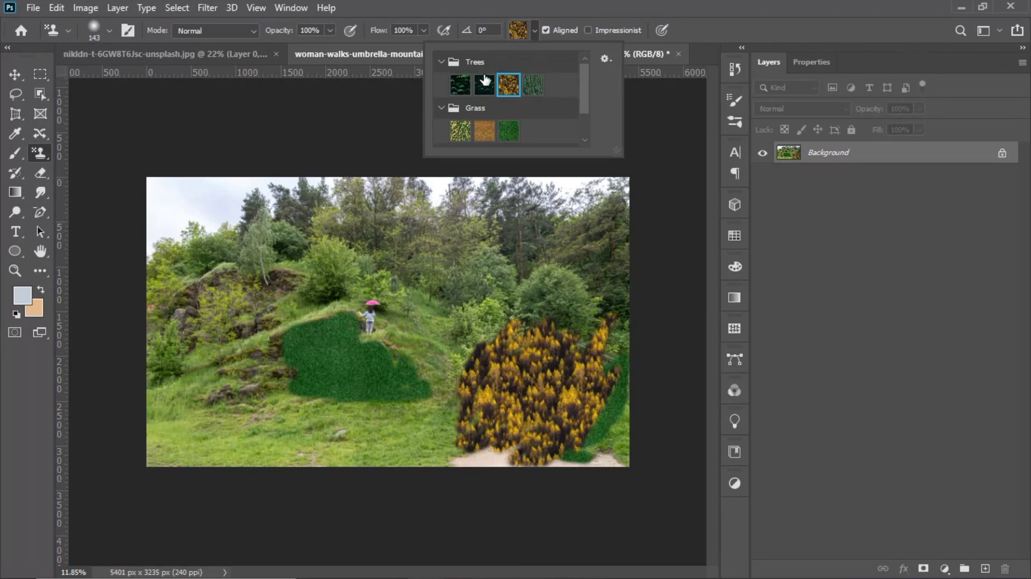
{"action": "left_click", "coordinate": [484, 84]}
{"action": "mouse_move", "coordinate": [288, 386]}
{"action": "left_mouse_down"}
{"action": "mouse_move", "coordinate": [301, 448]}
{"action": "mouse_move", "coordinate": [337, 375]}
{"action": "mouse_move", "coordinate": [353, 365]}
{"action": "mouse_move", "coordinate": [361, 382]}
{"action": "mouse_move", "coordinate": [381, 339]}
{"action": "mouse_move", "coordinate": [440, 313]}
{"action": "mouse_move", "coordinate": [322, 294]}
{"action": "mouse_move", "coordinate": [335, 293]}
{"action": "mouse_move", "coordinate": [343, 324]}
{"action": "mouse_move", "coordinate": [315, 324]}
{"action": "mouse_move", "coordinate": [319, 353]}
{"action": "mouse_move", "coordinate": [295, 380]}
{"action": "mouse_move", "coordinate": [321, 381]}
{"action": "mouse_move", "coordinate": [313, 371]}
{"action": "mouse_move", "coordinate": [283, 417]}
{"action": "mouse_move", "coordinate": [231, 379]}
{"action": "left_mouse_up"}
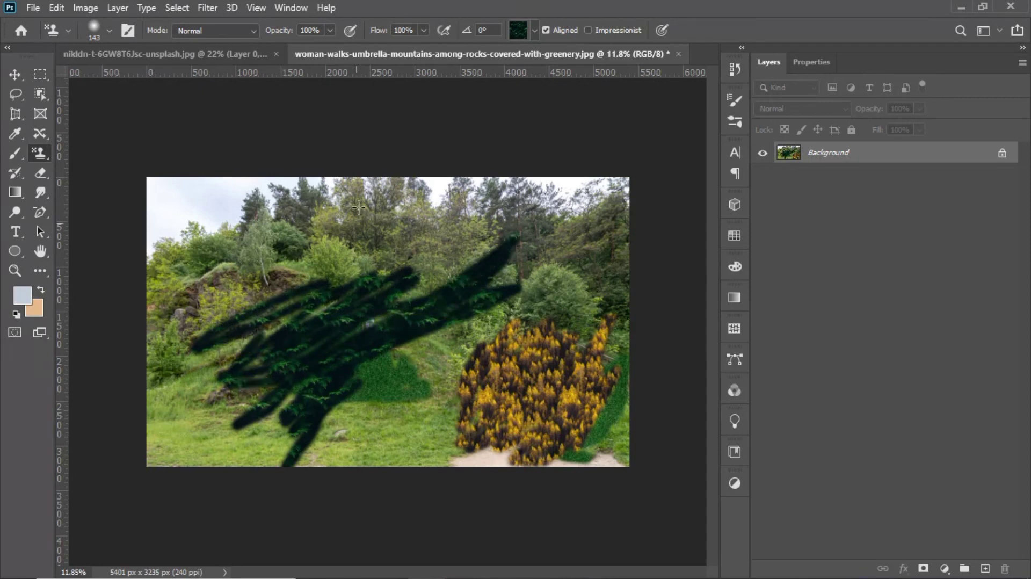
{"action": "key", "text": "ctrl+z"}
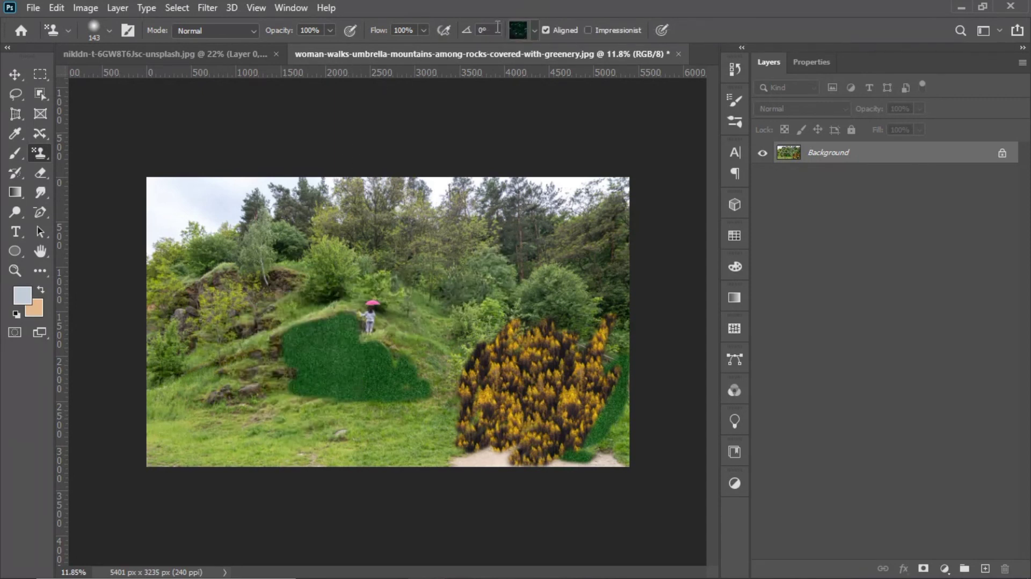
Step: Choose the first pattern of the Trees group, green leaves on black, and stamp long diagonal strokes across the hillside and the woman
{"action": "left_click", "coordinate": [526, 33]}
{"action": "left_click", "coordinate": [464, 86]}
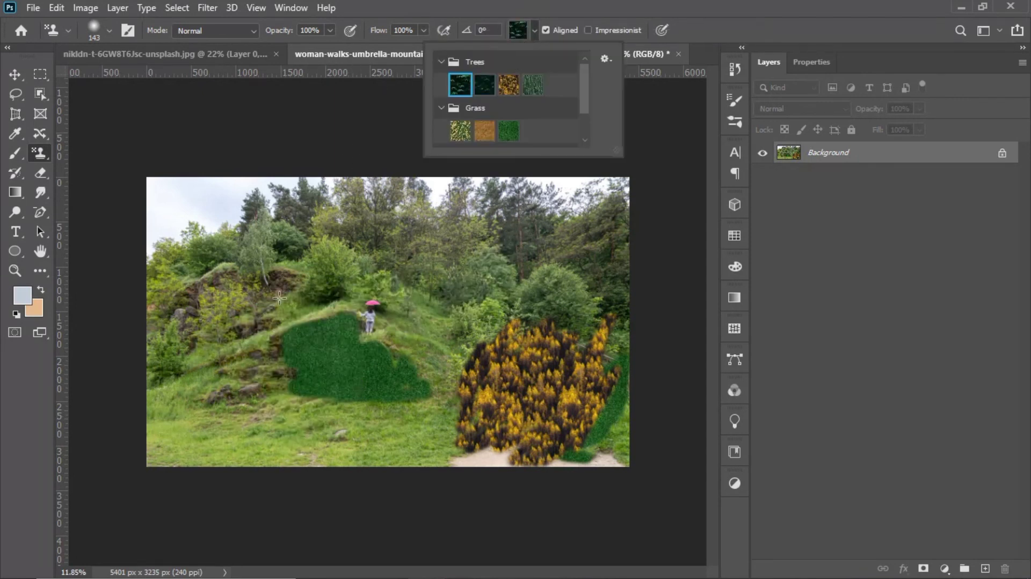
{"action": "mouse_move", "coordinate": [207, 367]}
{"action": "left_mouse_down"}
{"action": "mouse_move", "coordinate": [220, 446]}
{"action": "mouse_move", "coordinate": [272, 371]}
{"action": "mouse_move", "coordinate": [247, 424]}
{"action": "mouse_move", "coordinate": [266, 376]}
{"action": "mouse_move", "coordinate": [169, 438]}
{"action": "mouse_move", "coordinate": [226, 476]}
{"action": "mouse_move", "coordinate": [311, 402]}
{"action": "mouse_move", "coordinate": [344, 328]}
{"action": "mouse_move", "coordinate": [218, 373]}
{"action": "mouse_move", "coordinate": [426, 278]}
{"action": "left_mouse_up"}
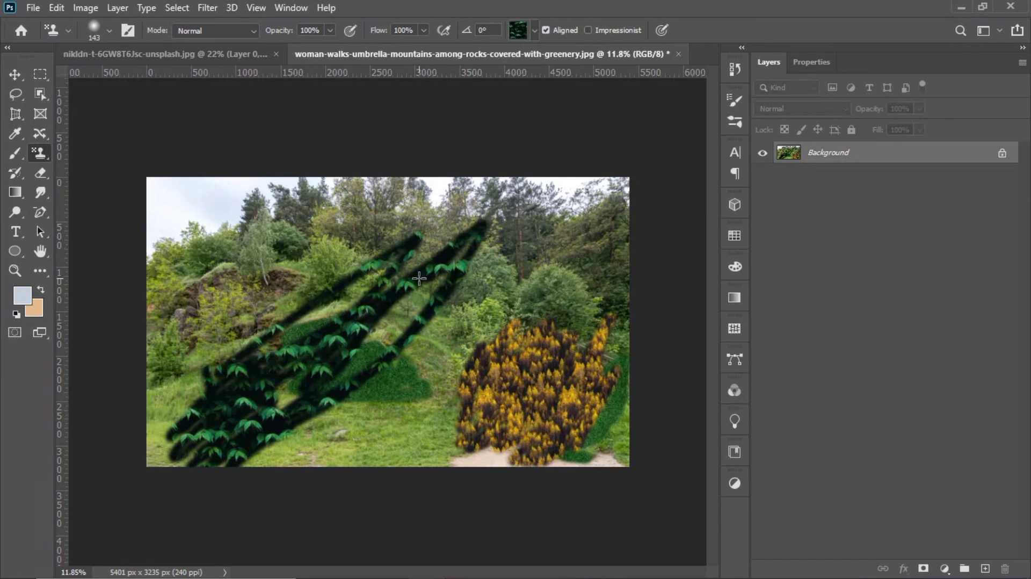